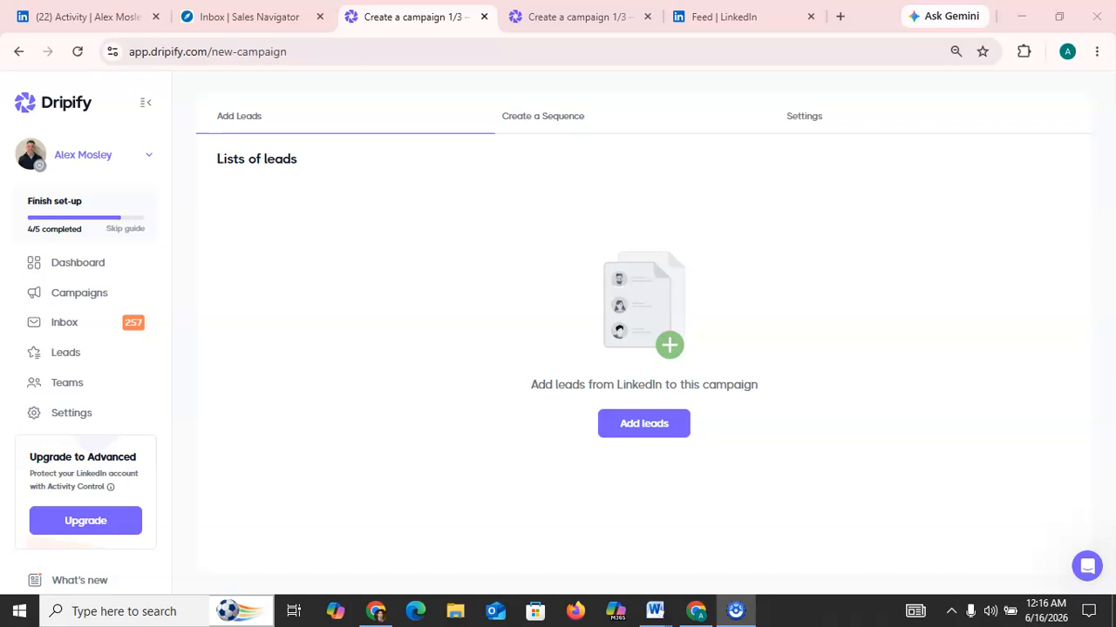
Step: Start a new lead list for the campaign with a LinkedIn post as the lead source
click(644, 421)
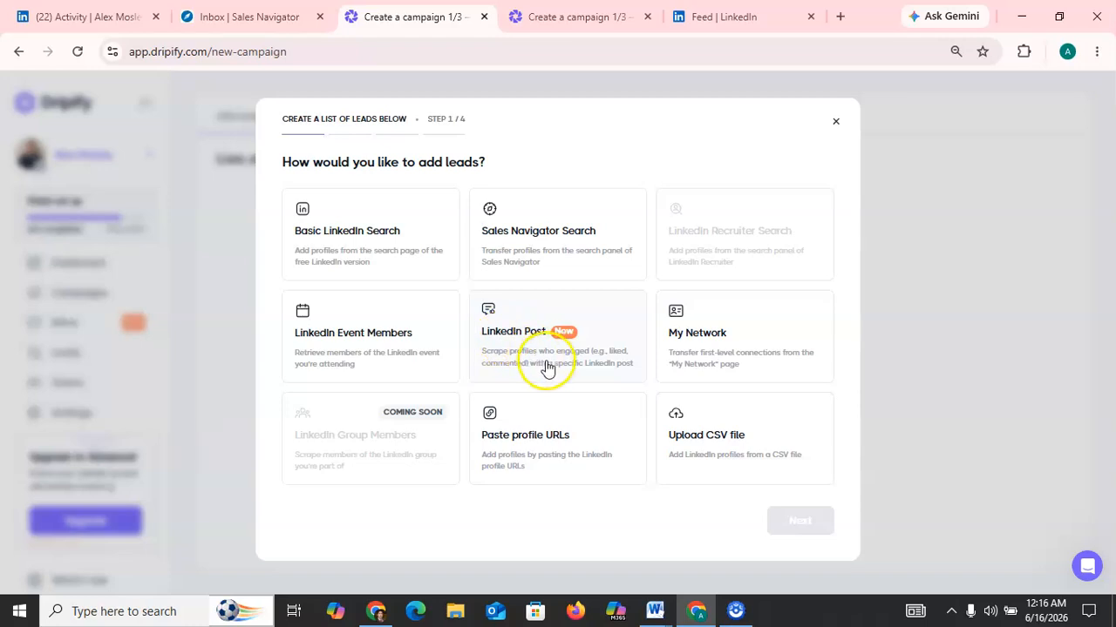
click(543, 361)
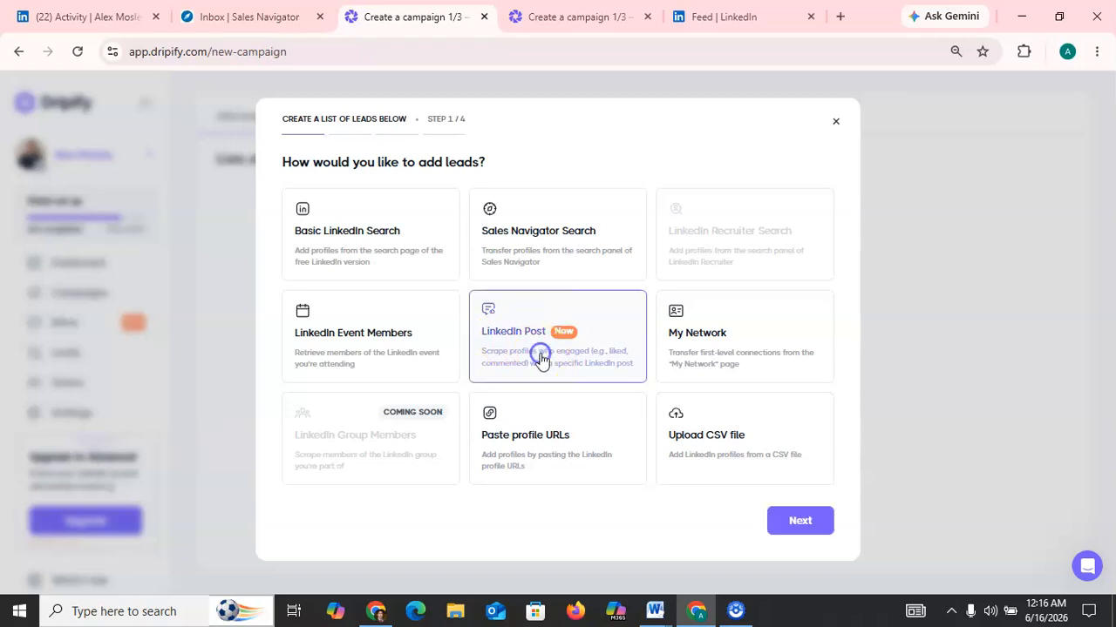
click(793, 523)
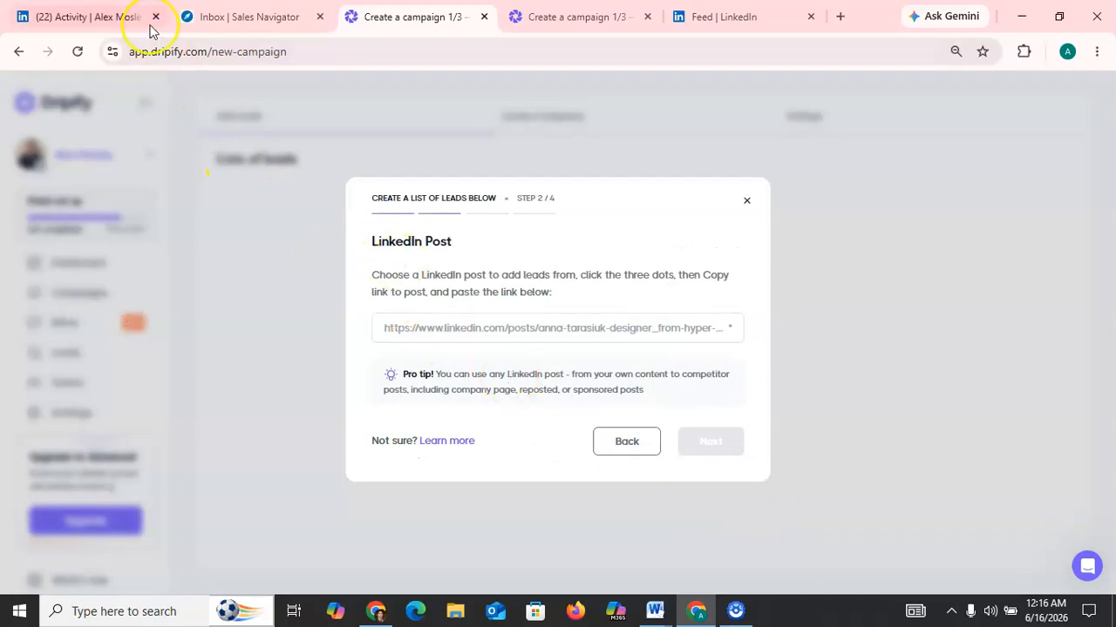
Step: Copy the link of the reposted CINTASA post on LinkedIn and enter it as the post link in Dripify's lead list setup
click(88, 17)
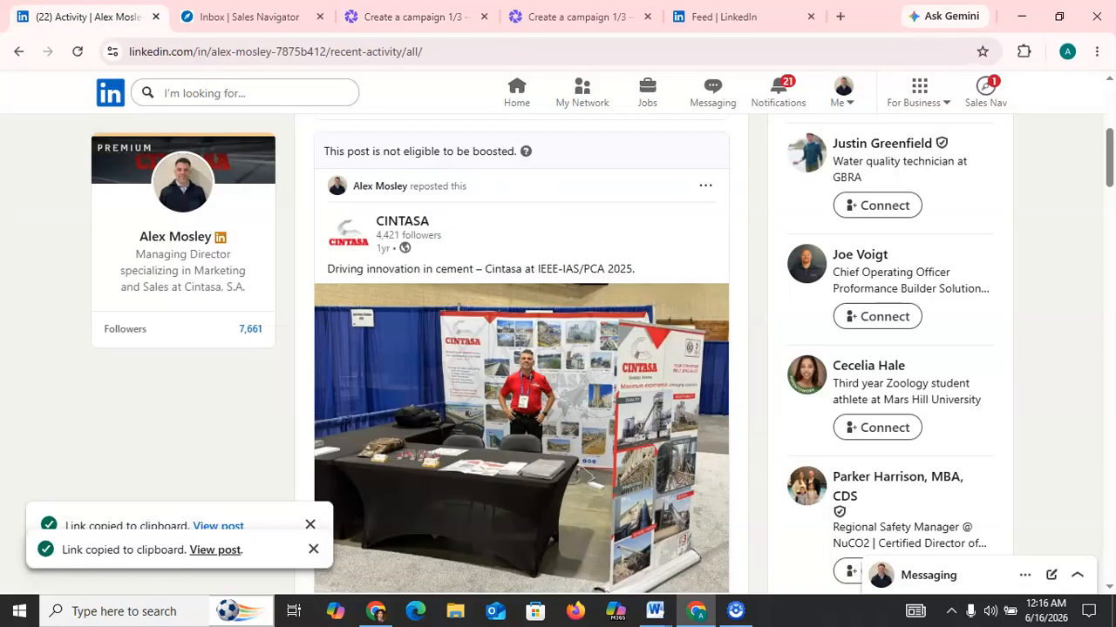
click(706, 190)
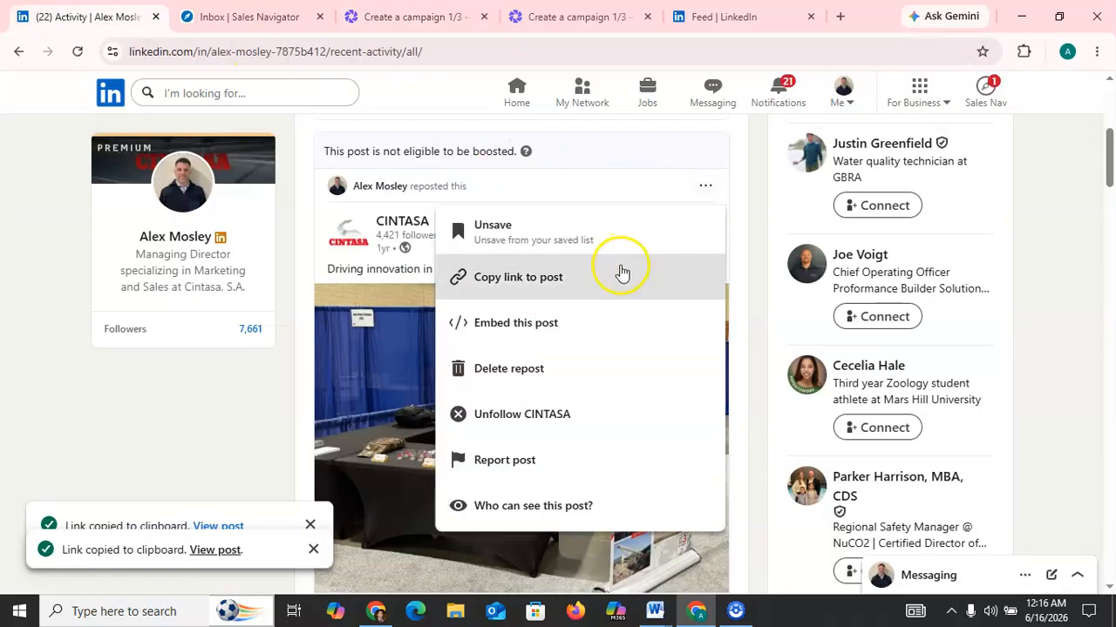
click(623, 206)
click(456, 8)
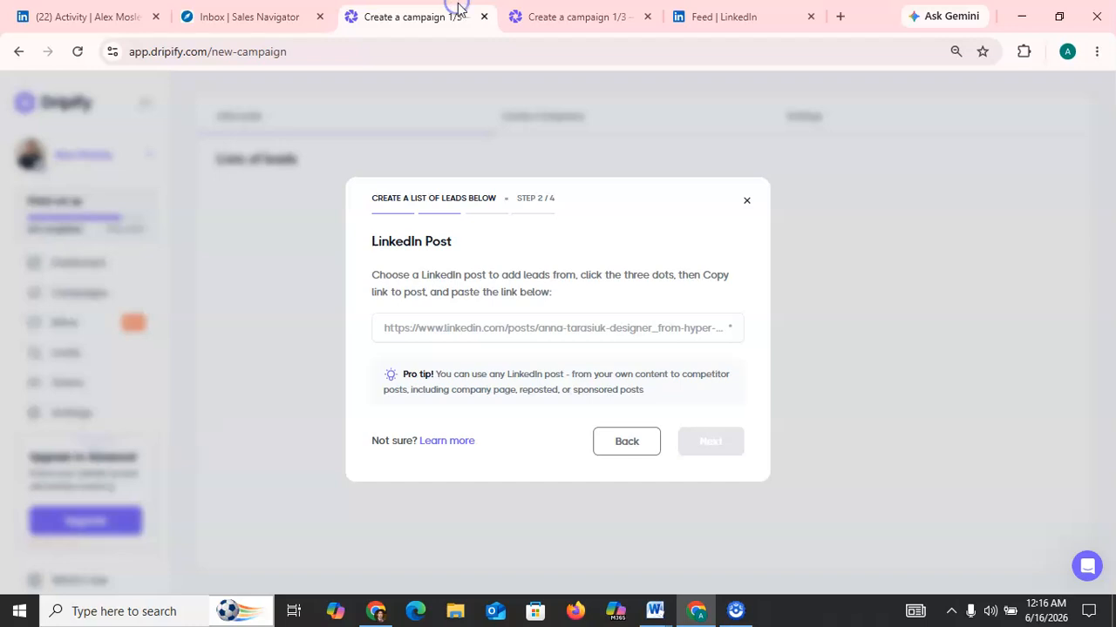
click(488, 328)
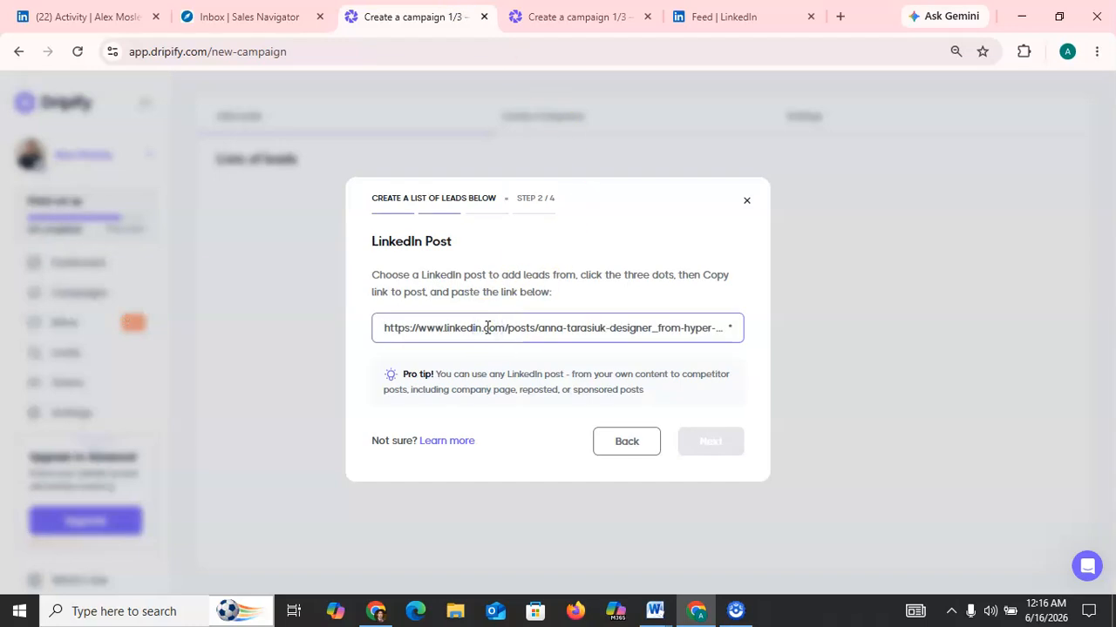
key(ctrl+v)
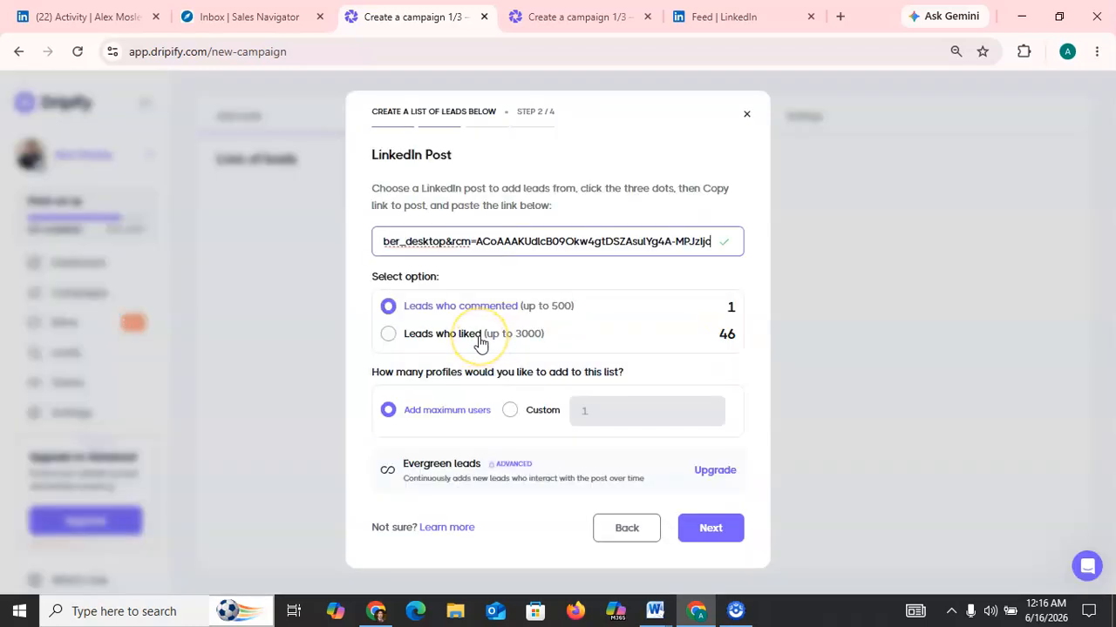
Step: Try both the liked and commented lead options for the CINTASA post and discard the lead list setup
click(478, 336)
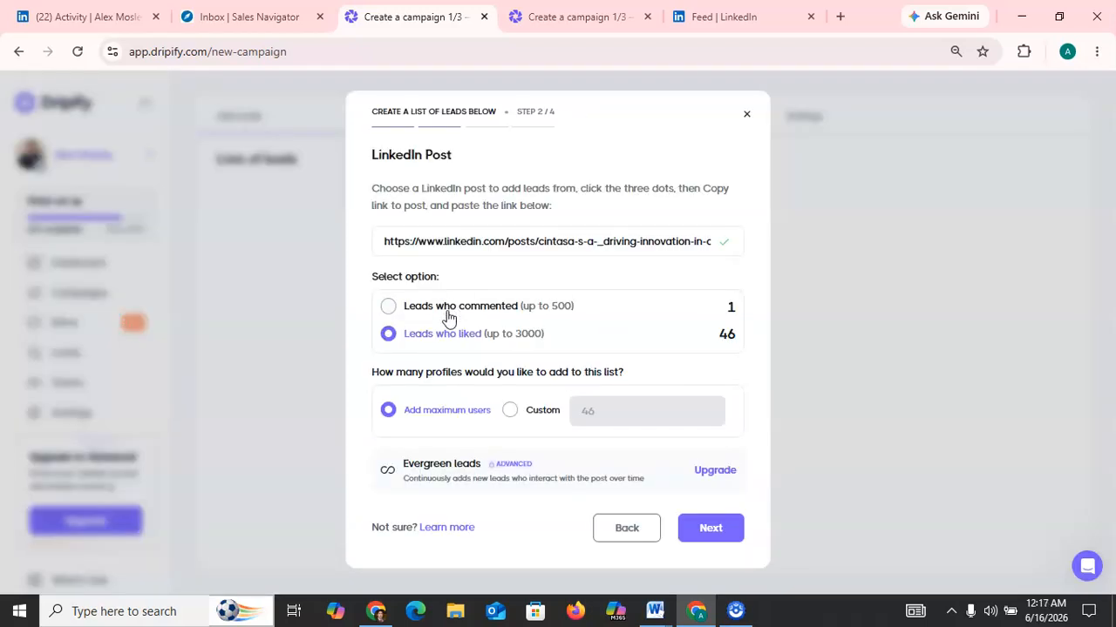
click(446, 312)
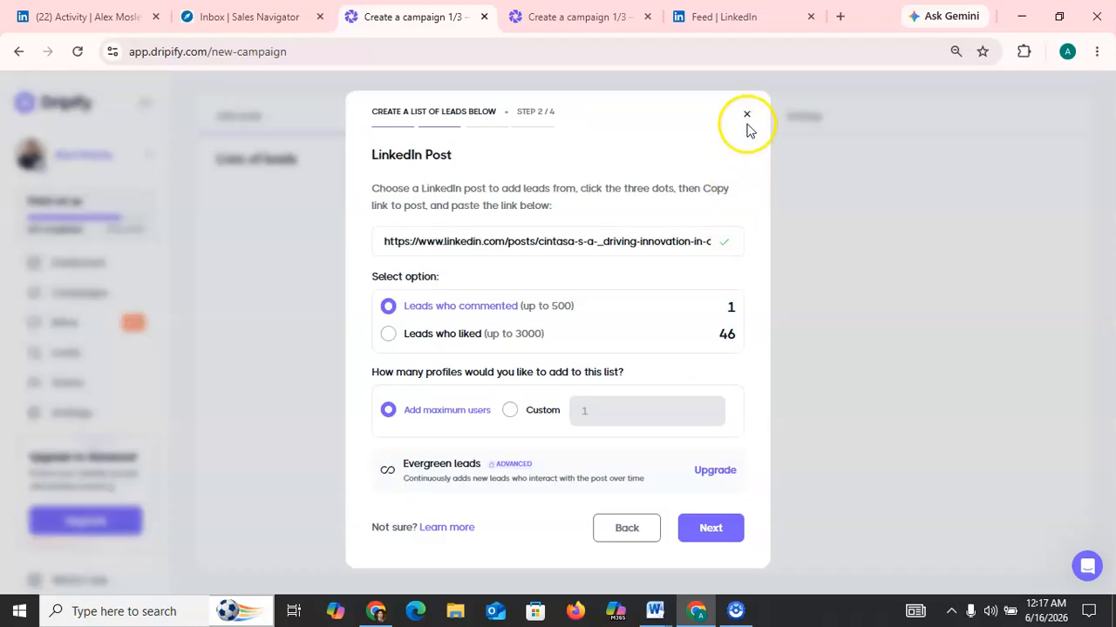
click(746, 116)
Step: Begin another campaign lead list sourced from people who engaged with a LinkedIn post
click(664, 427)
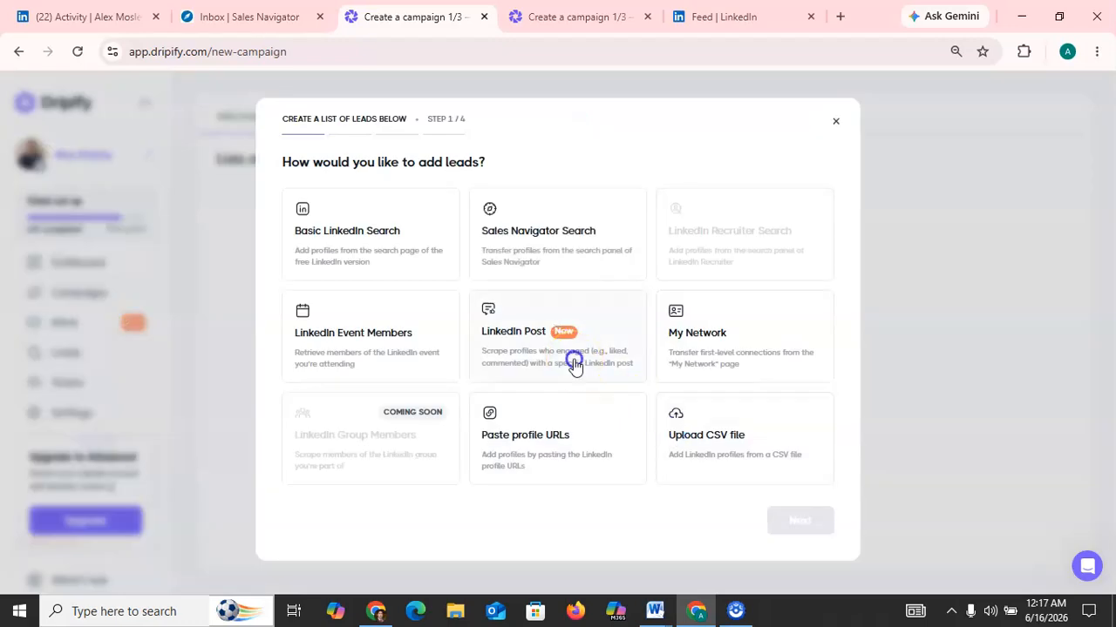
click(574, 365)
click(798, 521)
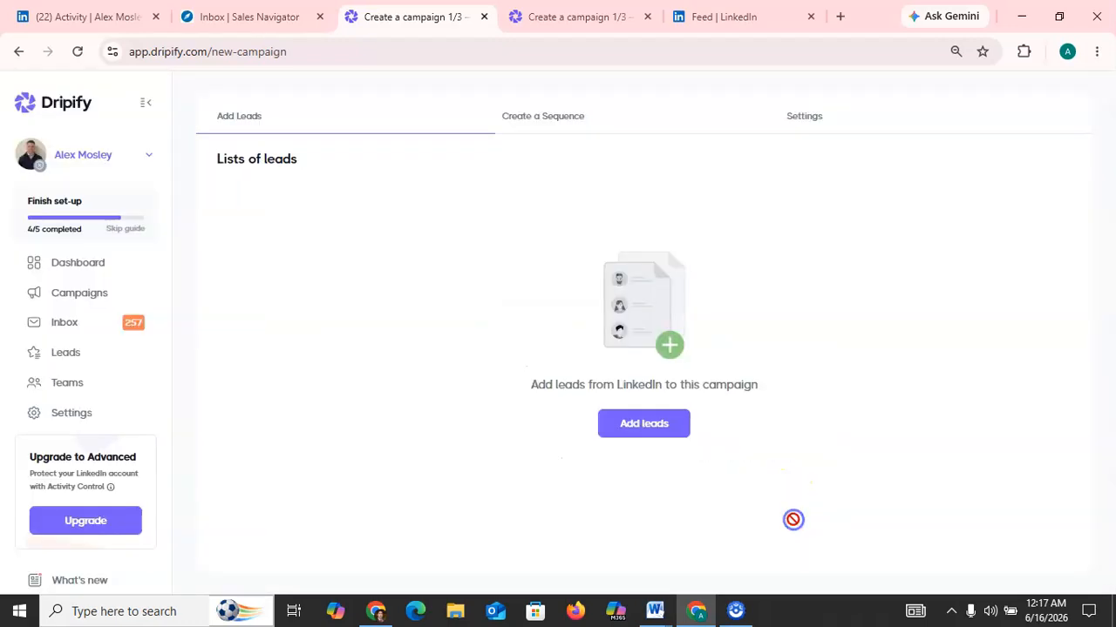
Step: Copy the link of the suggested basketball post in the LinkedIn feed and enter it as the post link in Dripify's lead list setup
click(724, 16)
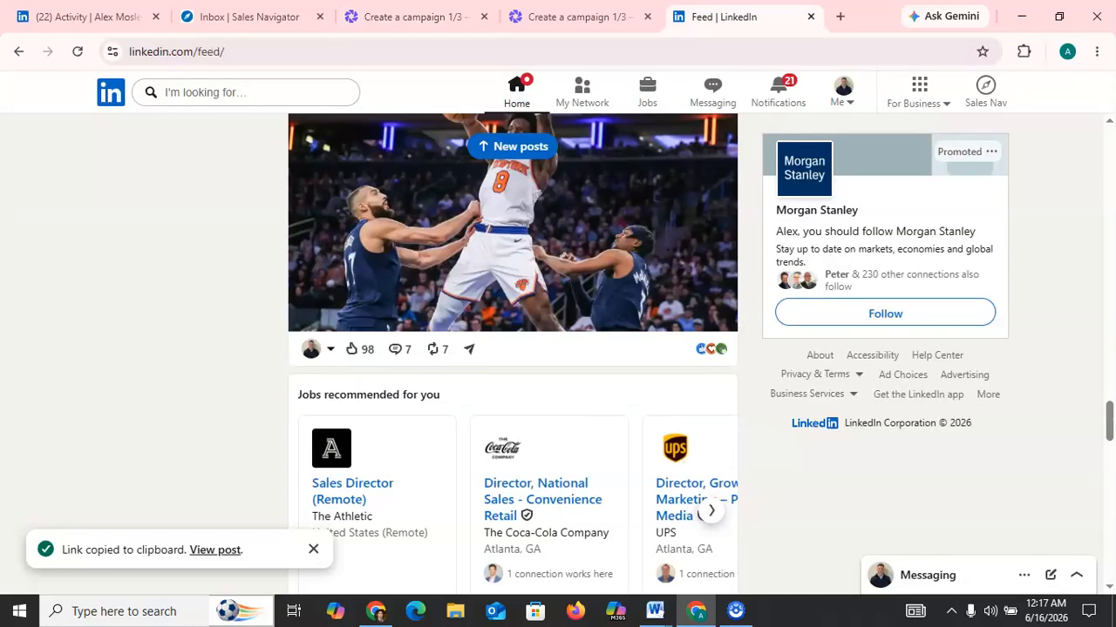
click(1109, 122)
click(1110, 122)
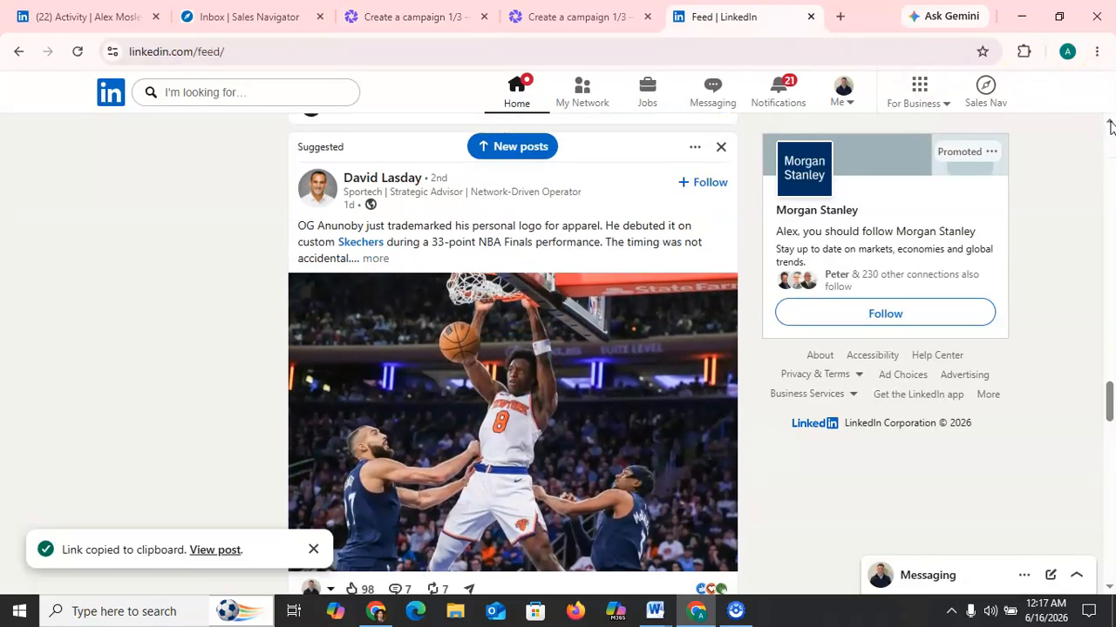
click(698, 148)
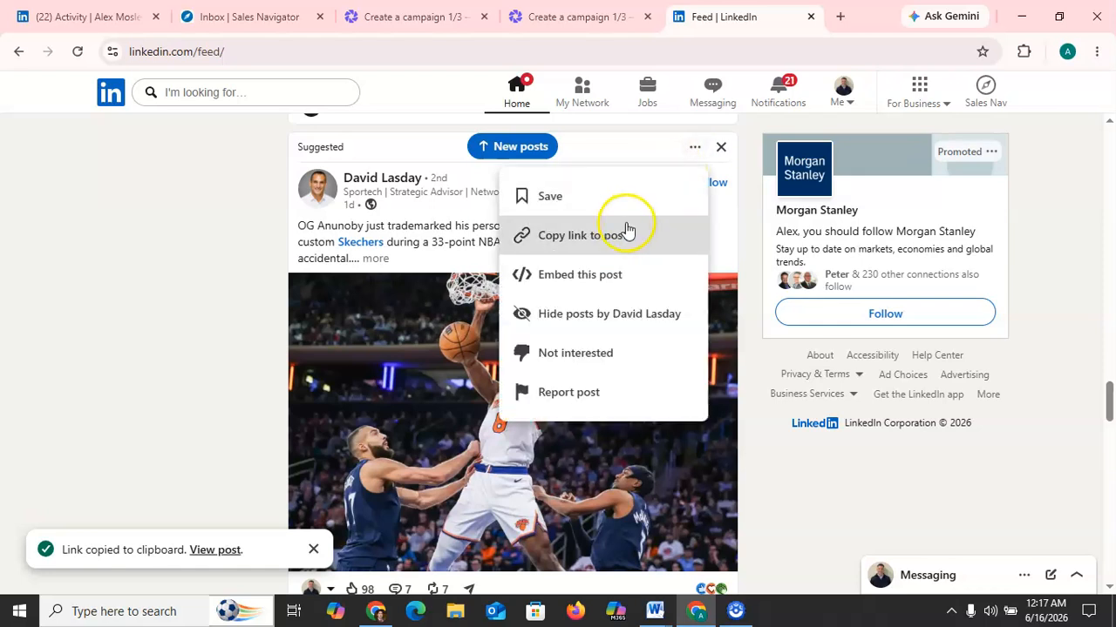
click(624, 236)
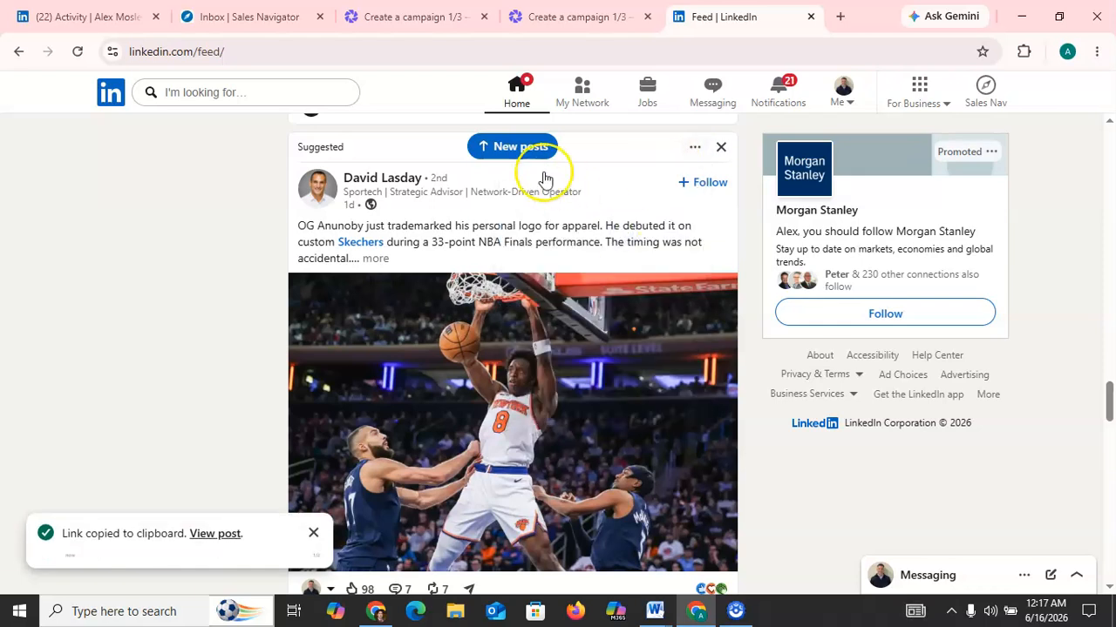
click(392, 16)
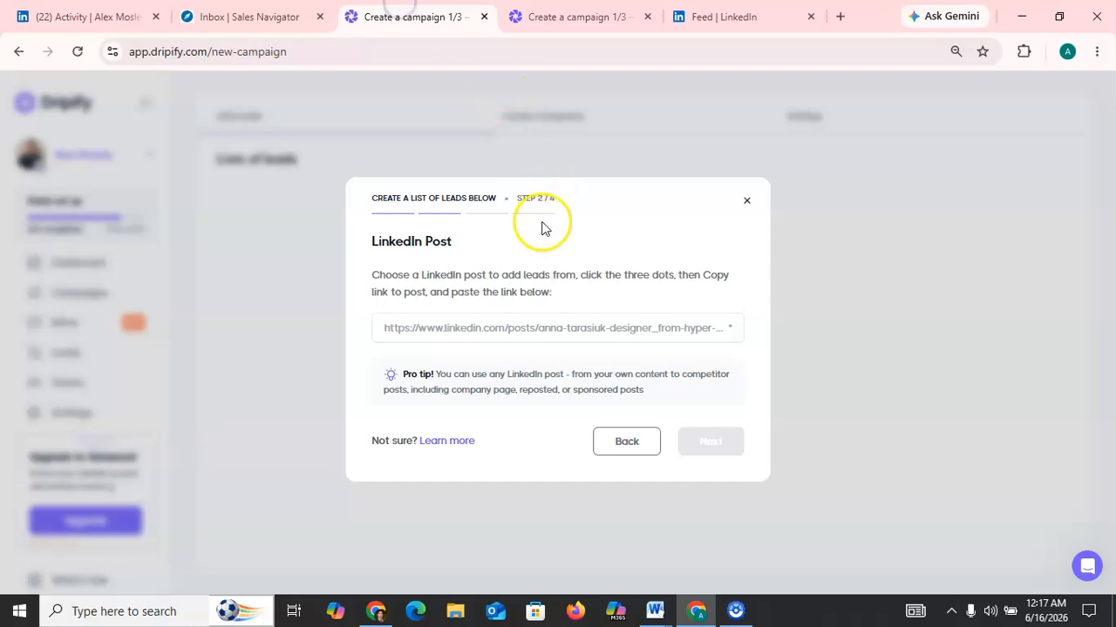
click(485, 324)
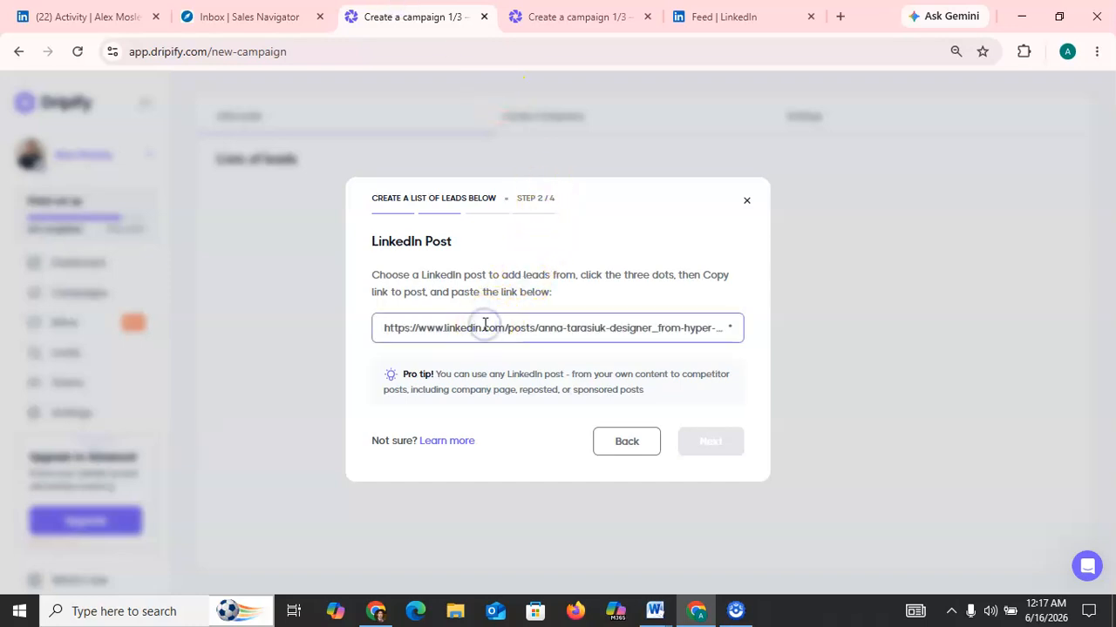
key(ctrl+v)
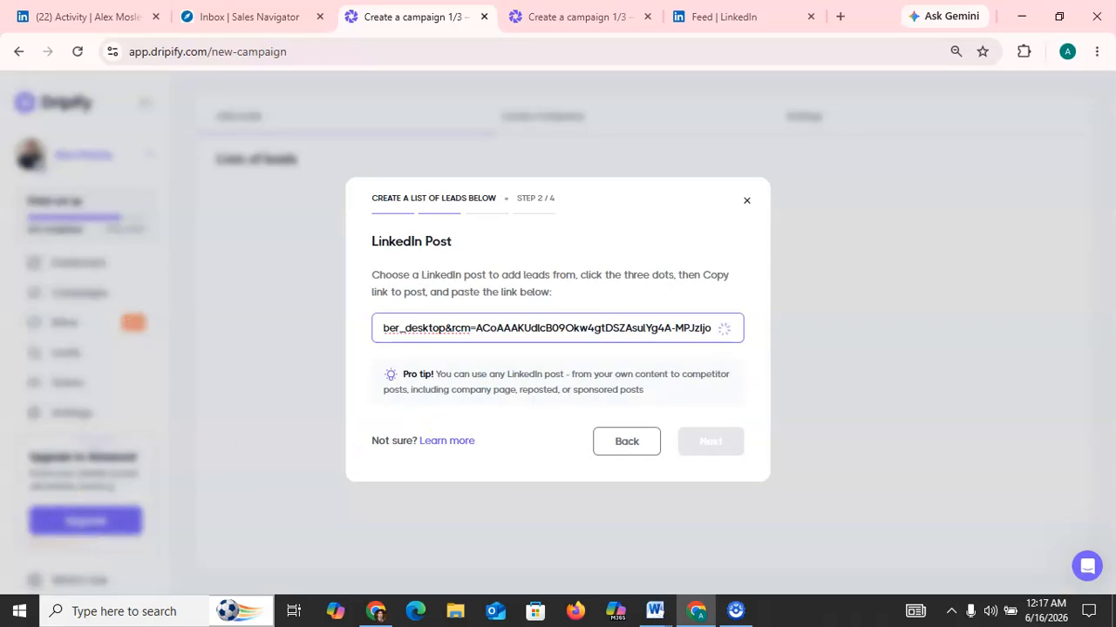
click(93, 525)
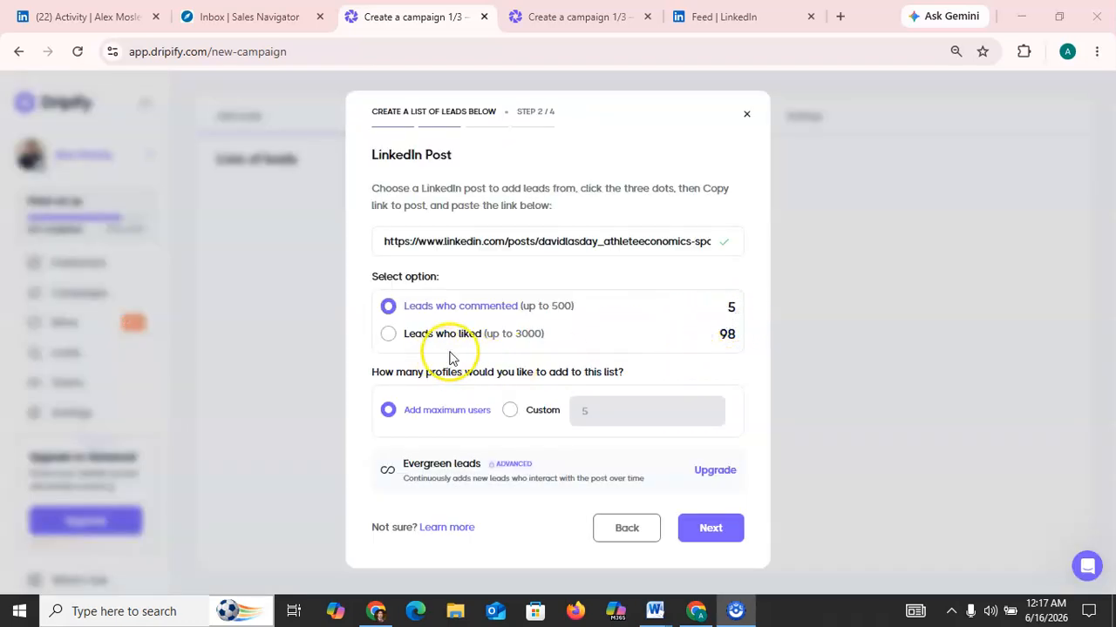
Step: Check the basketball post's engagement on LinkedIn and set Dripify to add the maximum number of leads who liked it
click(723, 26)
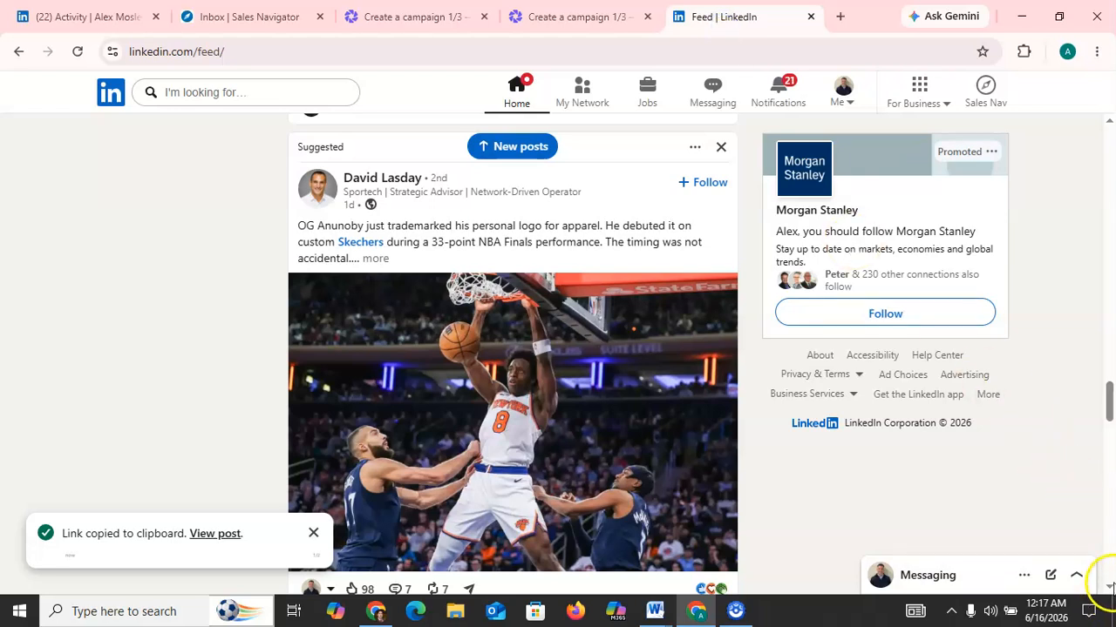
scroll(1110, 584, down, 2)
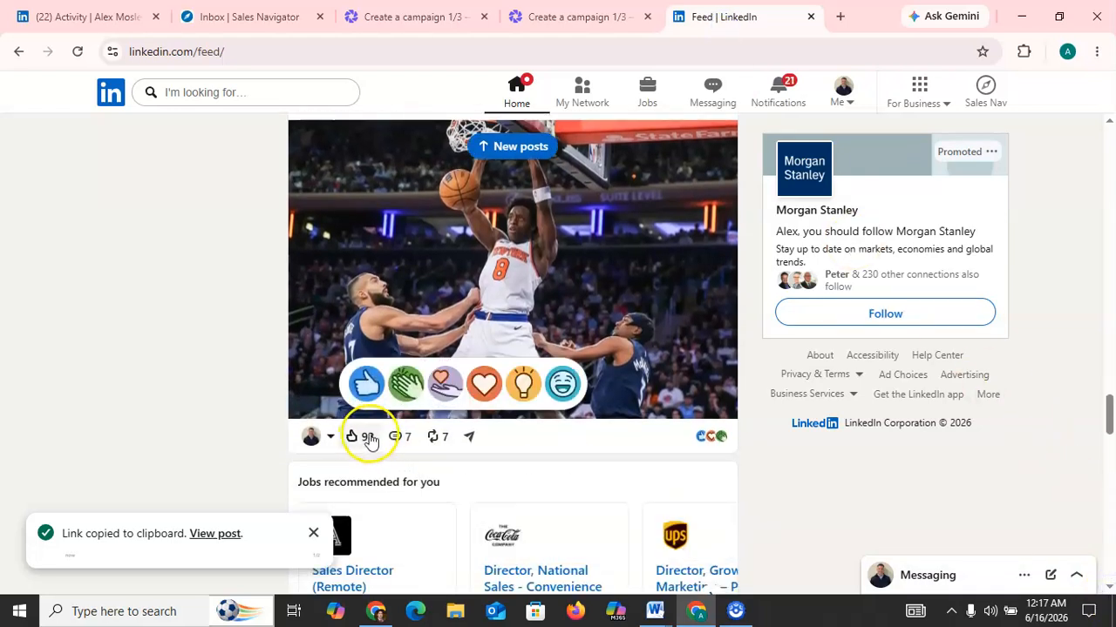
click(422, 26)
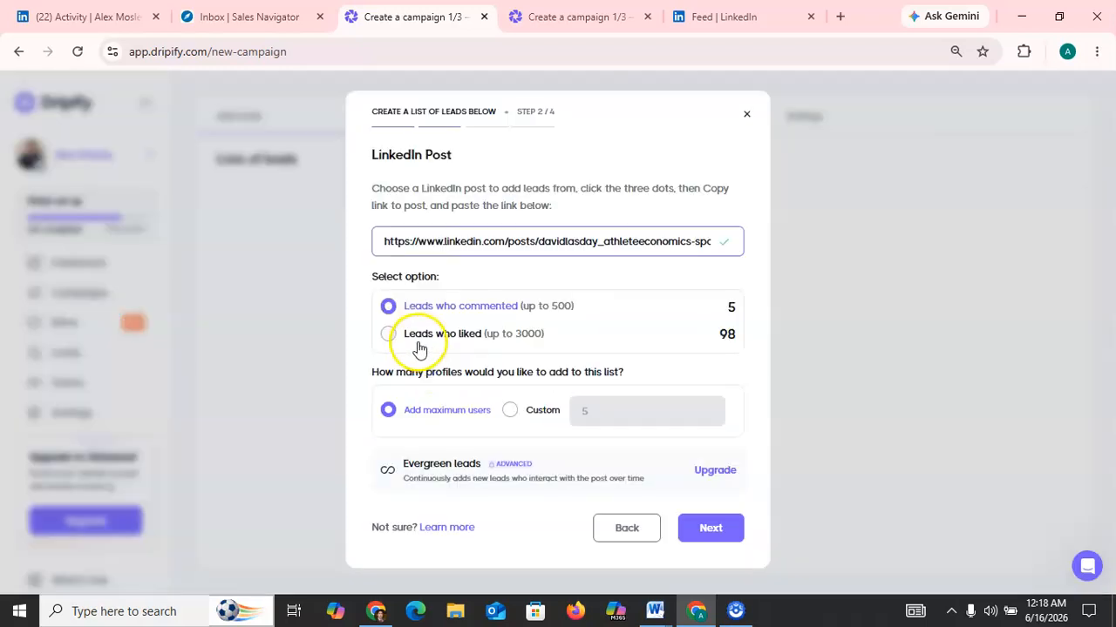
click(442, 341)
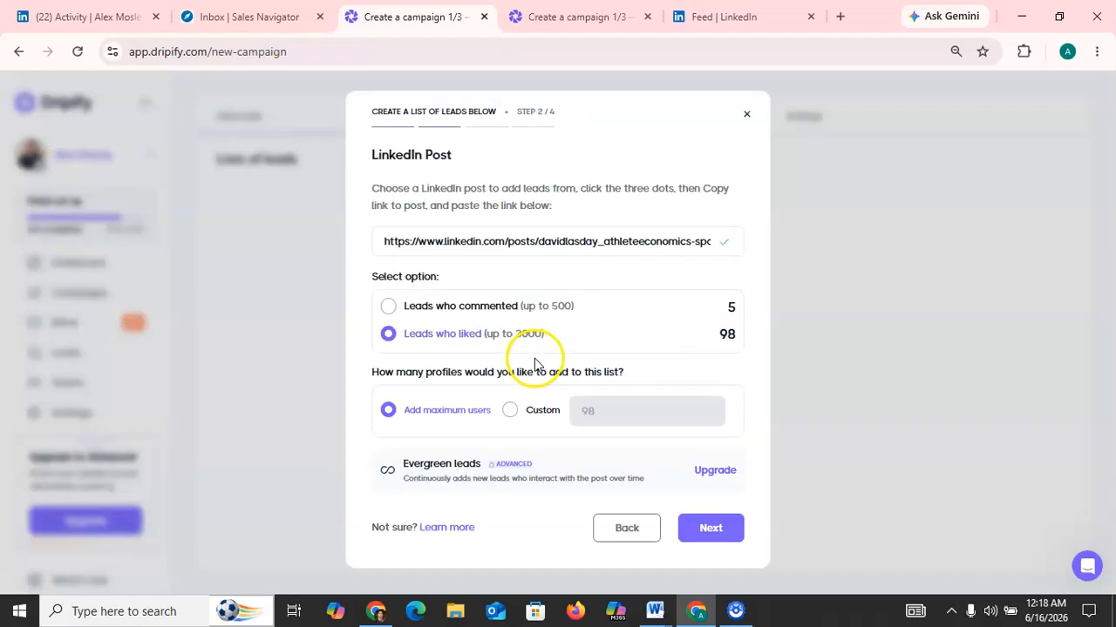
click(729, 529)
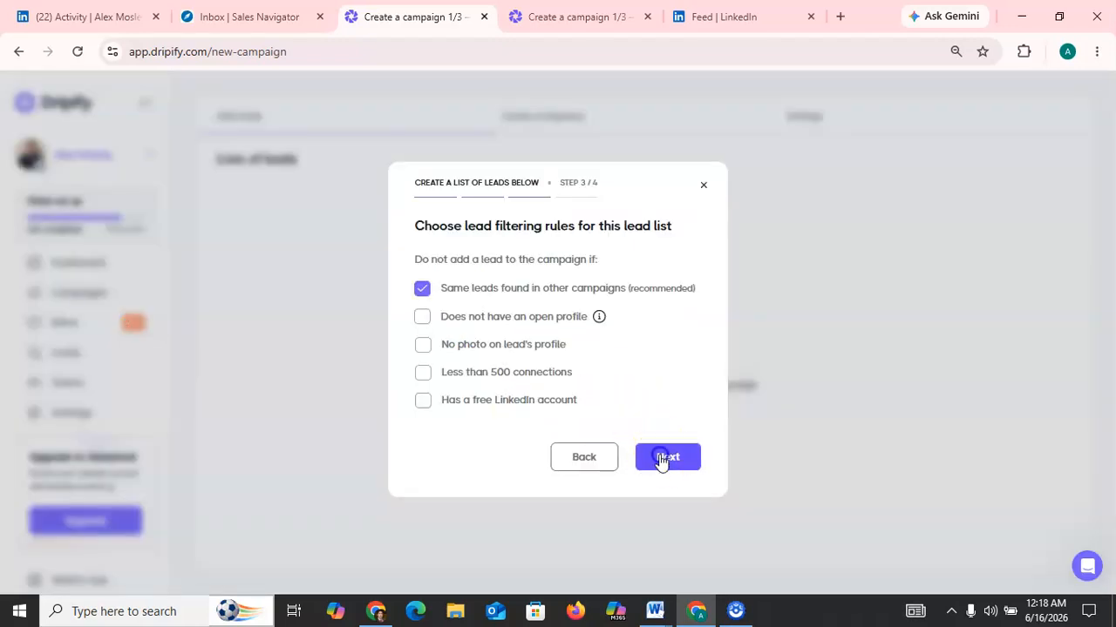
Step: Accept the filter excluding leads found in other campaigns and create the lead list with the name "likes post"
click(660, 456)
click(471, 353)
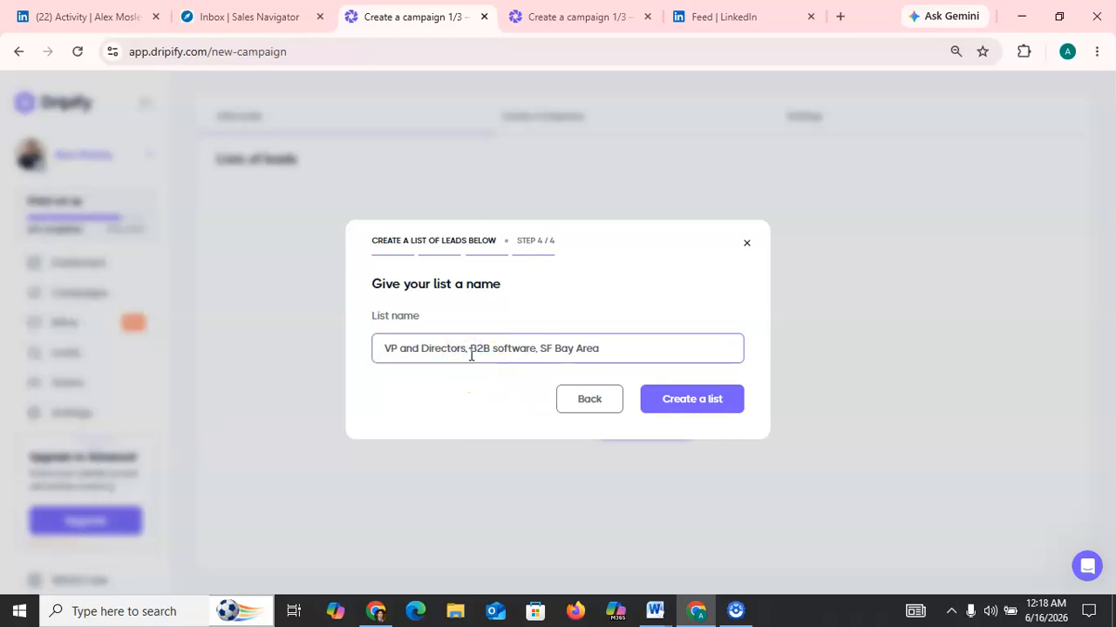
text(likes post)
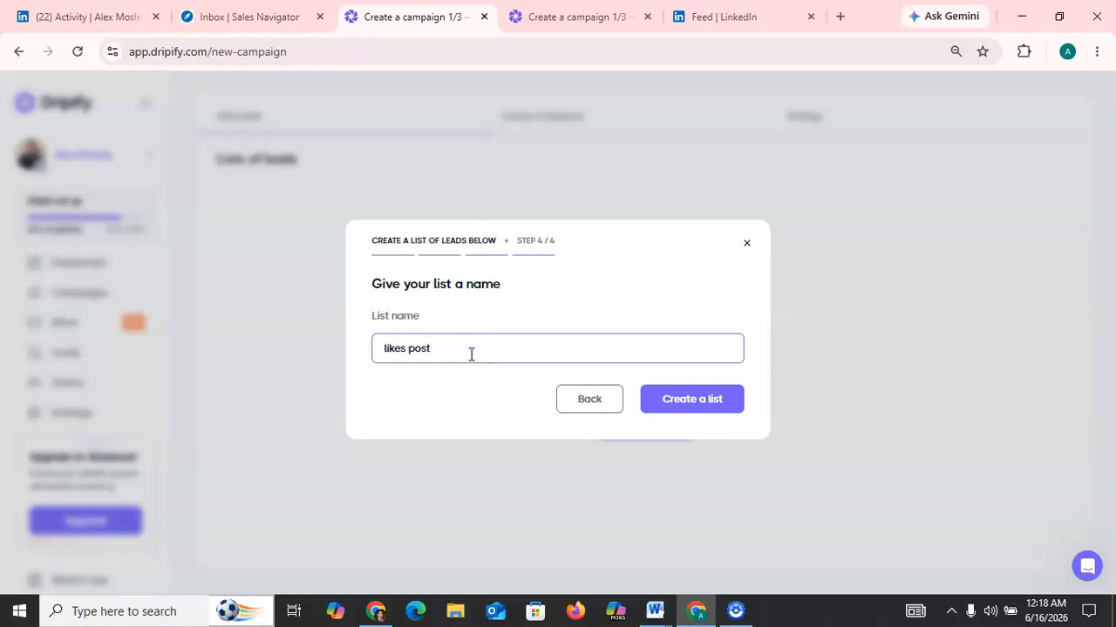
click(671, 399)
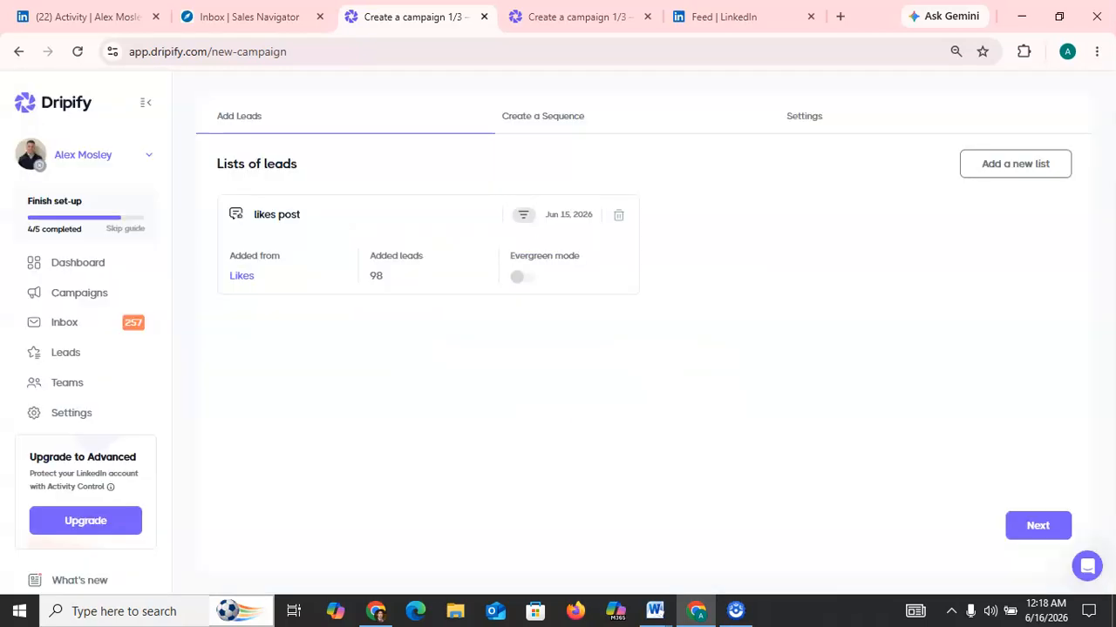
Step: Proceed to the campaign's sequence stage and browse all the pre-built sequence templates
click(1031, 527)
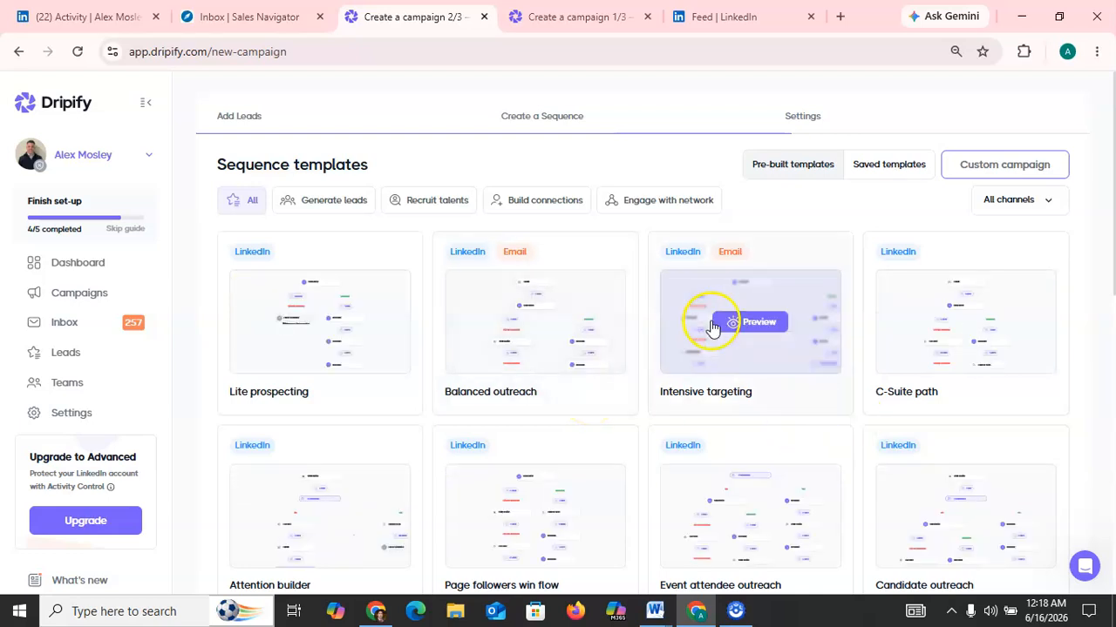
mouse_move(927, 348)
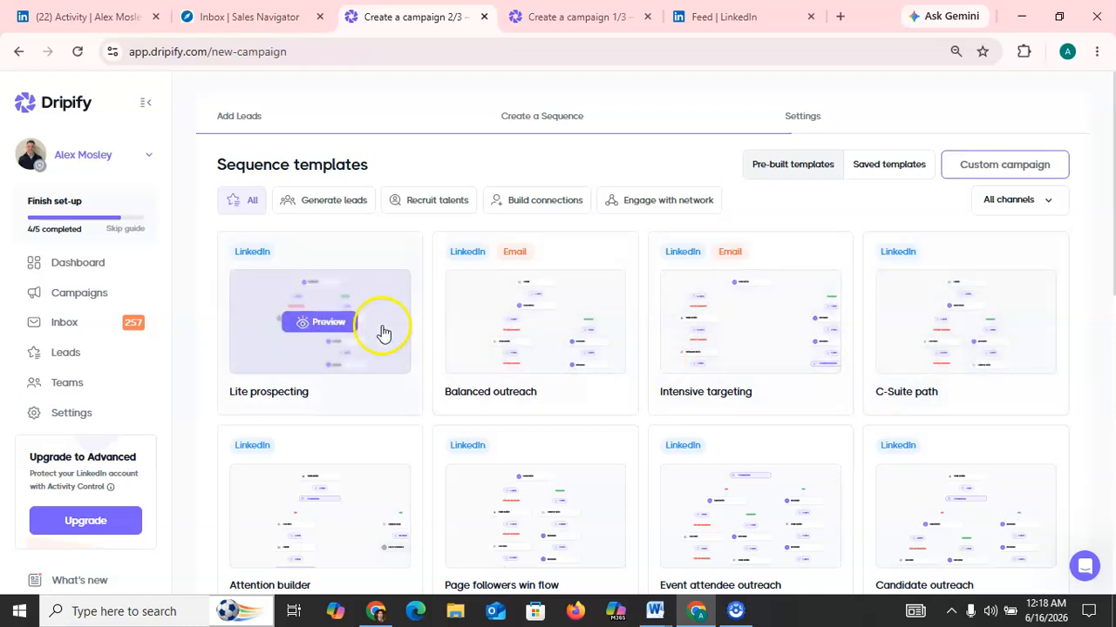
mouse_move(404, 324)
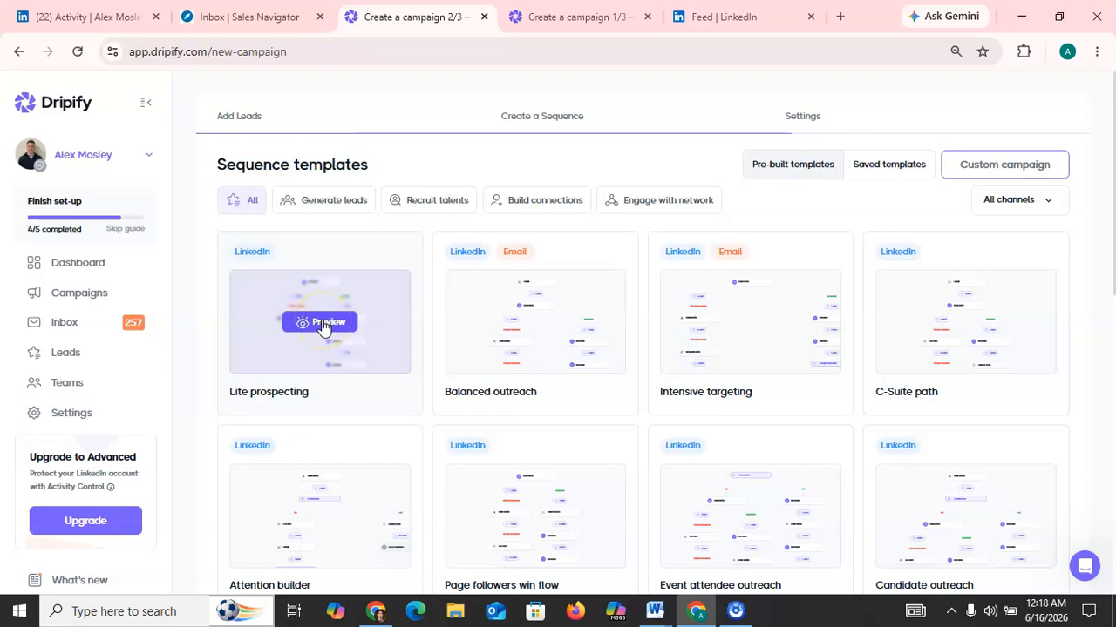
scroll(1108, 492, down, 1)
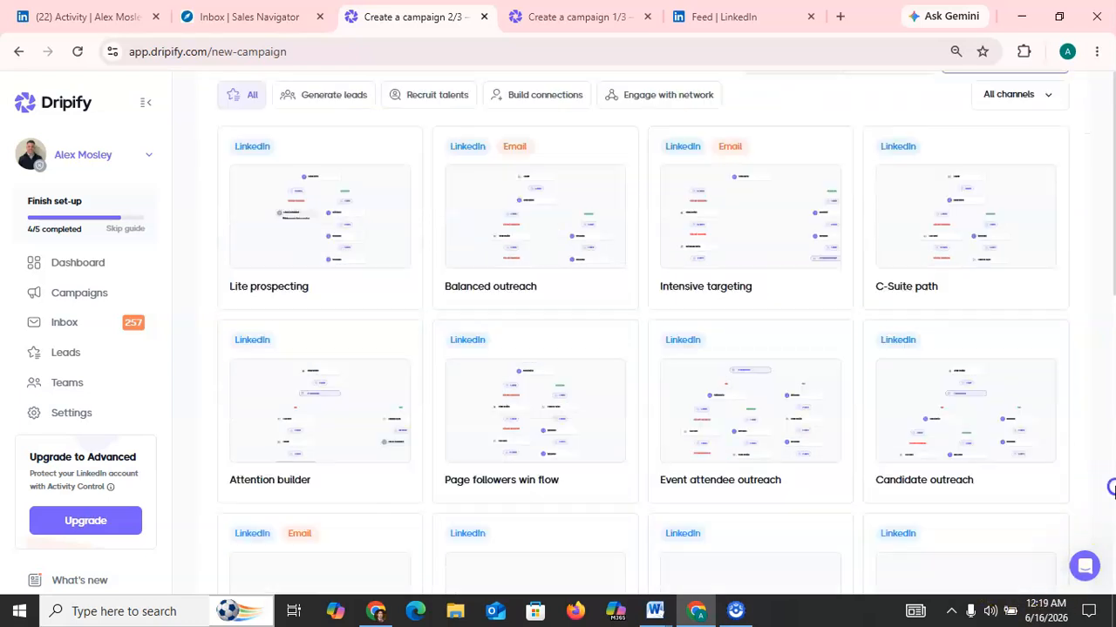
scroll(1111, 488, down, 4)
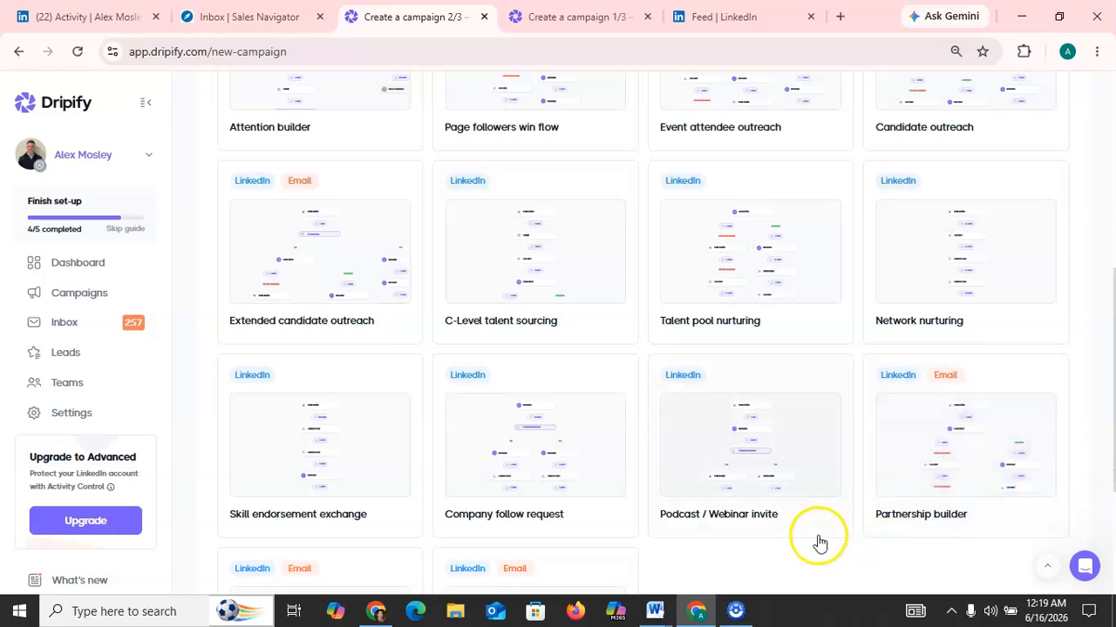
scroll(1110, 513, down, 3)
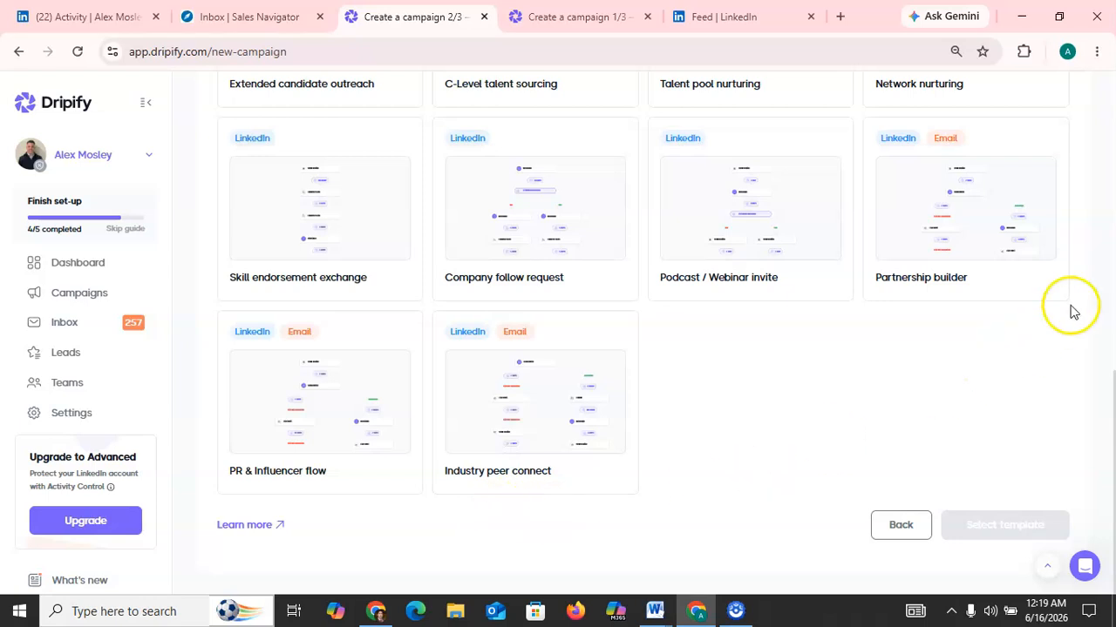
mouse_move(718, 244)
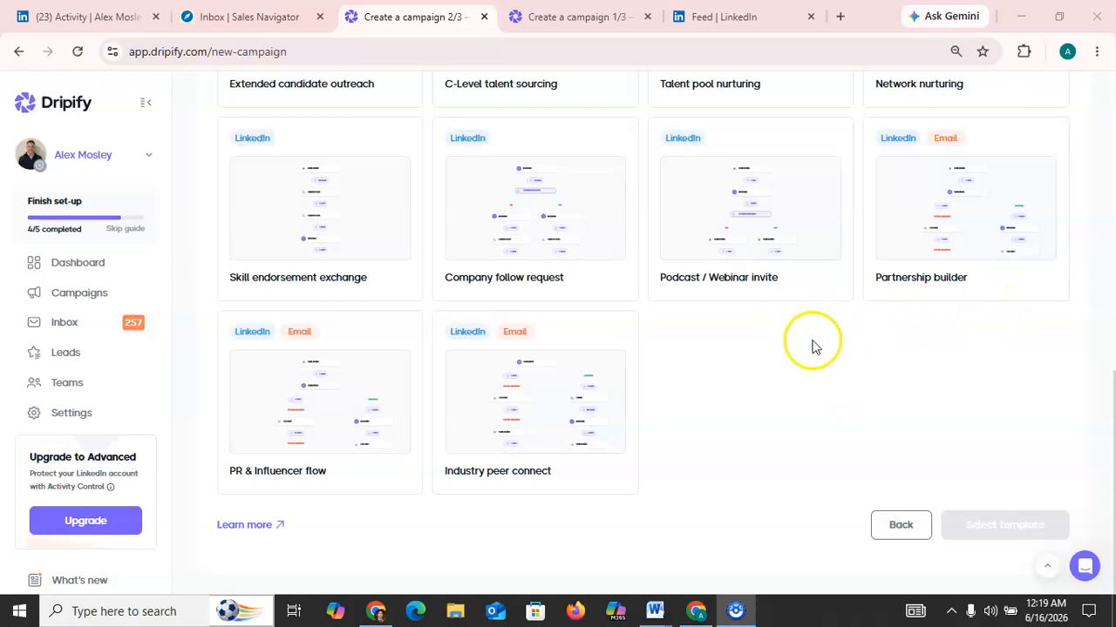
Step: Use the Podcast / Webinar invite template for the campaign's sequence and acknowledge the heads-up about bracketed text
mouse_move(772, 267)
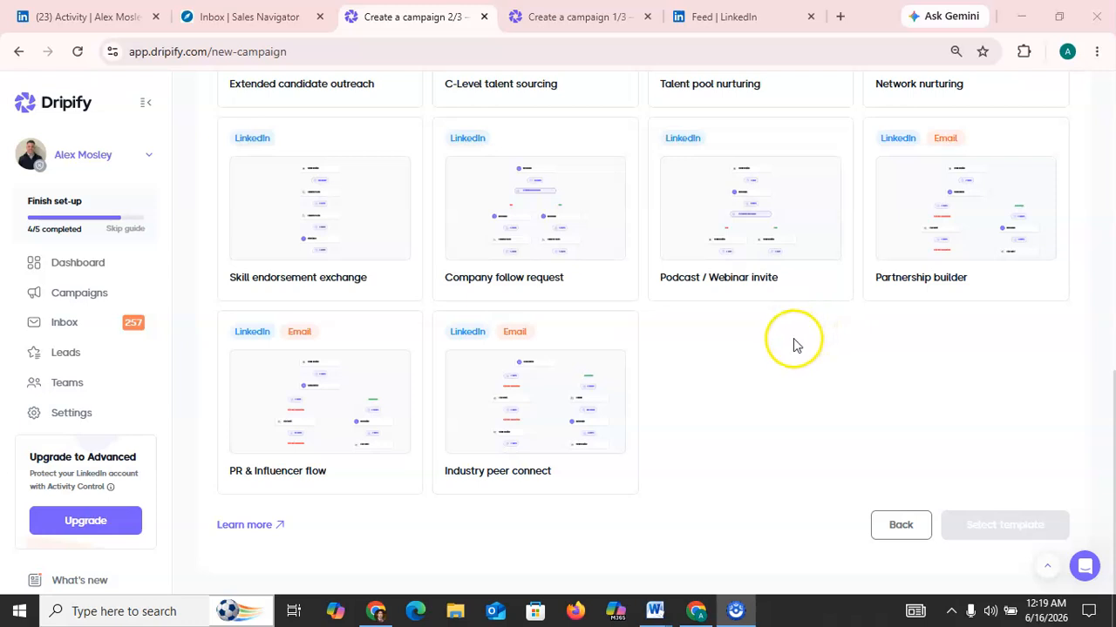
click(750, 237)
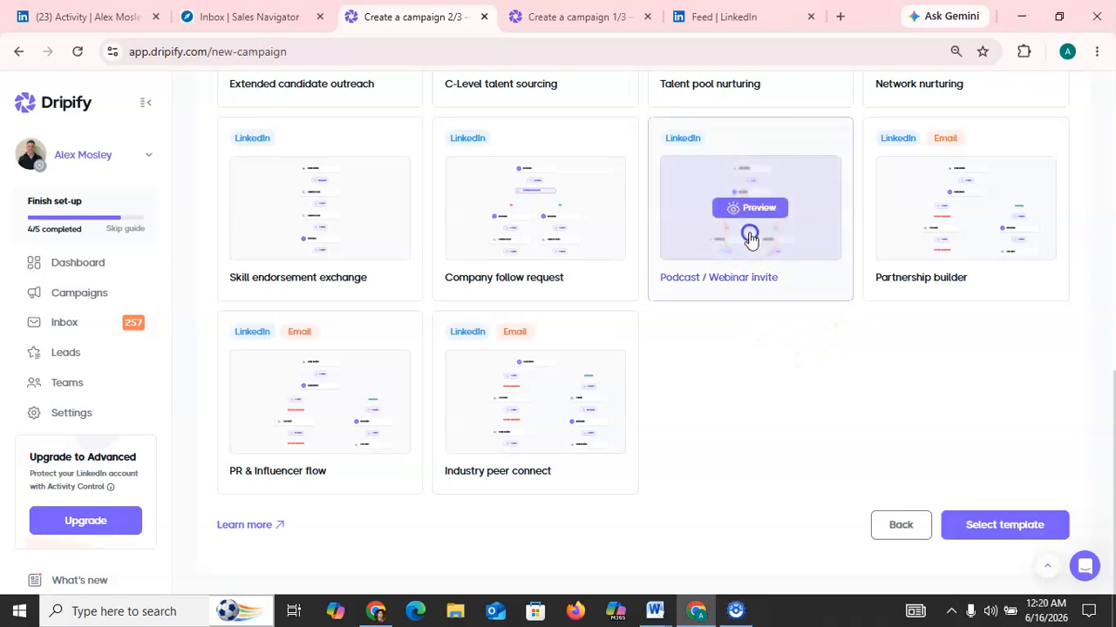
click(992, 525)
click(363, 211)
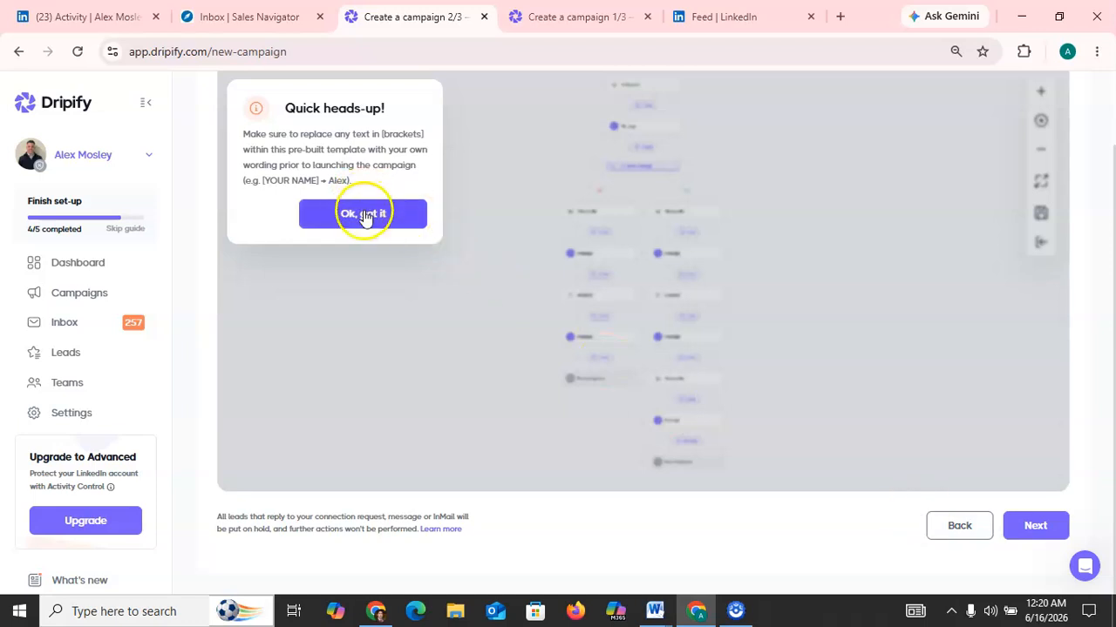
Step: Look over the template's sequence and read the first LinkedIn message before its condition, saving it as is
scroll(812, 157, up, 8)
scroll(812, 158, down, 6)
scroll(812, 157, up, 1)
click(820, 122)
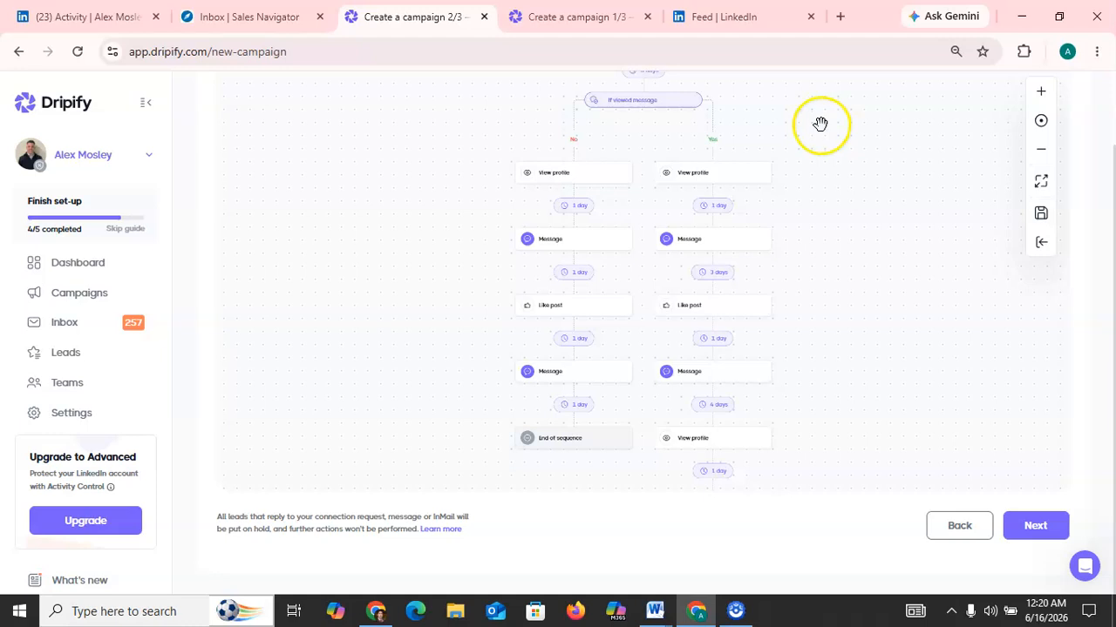
click(827, 209)
drag(827, 210, 818, 387)
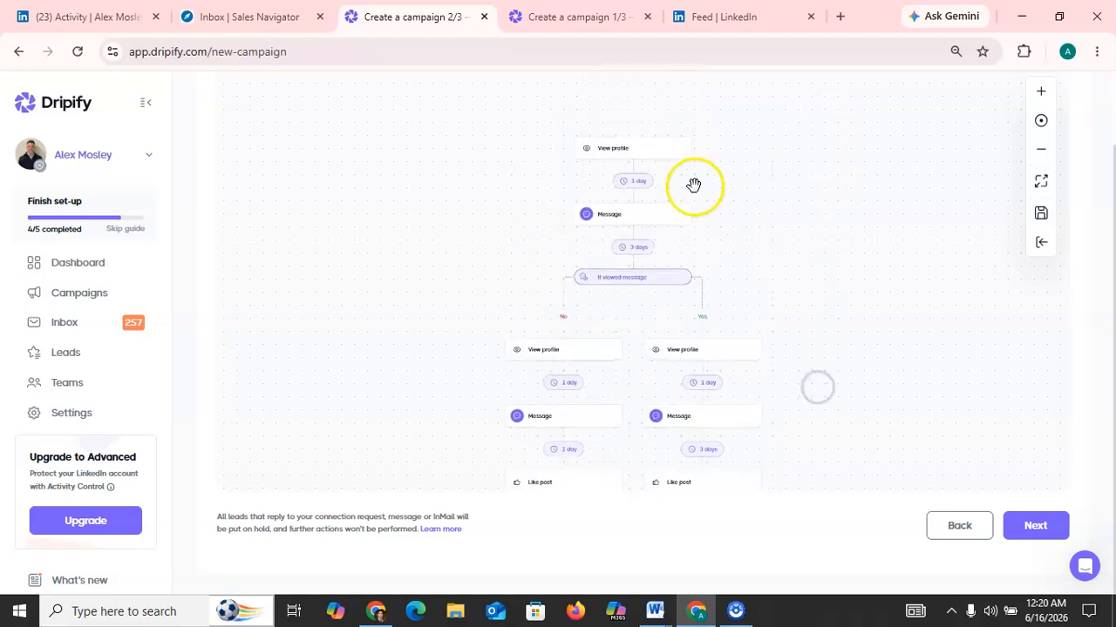
click(658, 215)
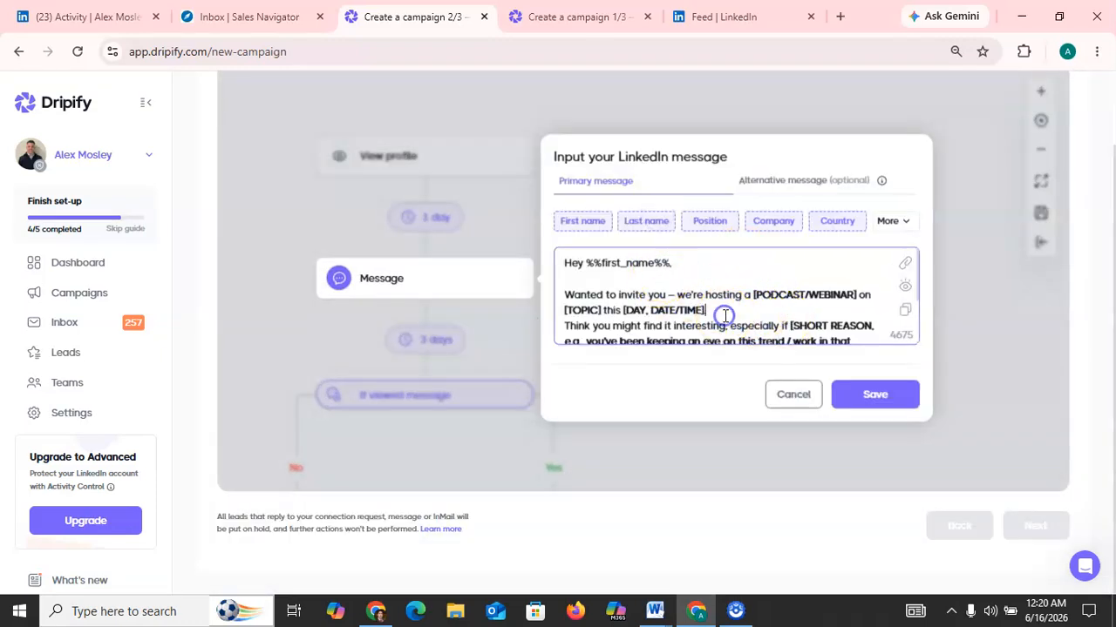
click(848, 307)
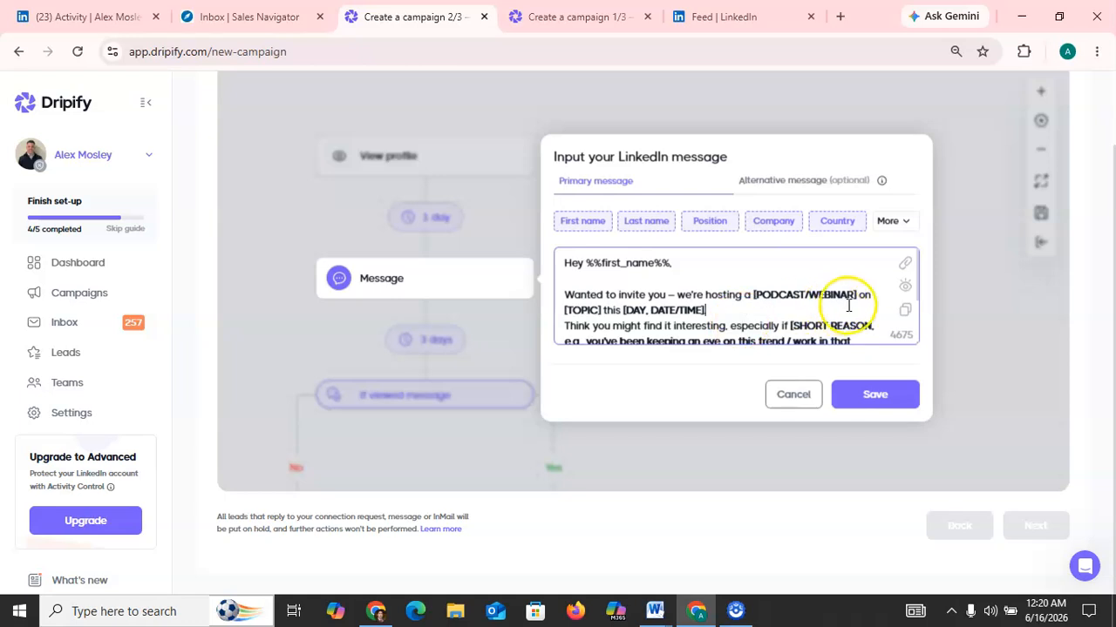
scroll(854, 300, down, 2)
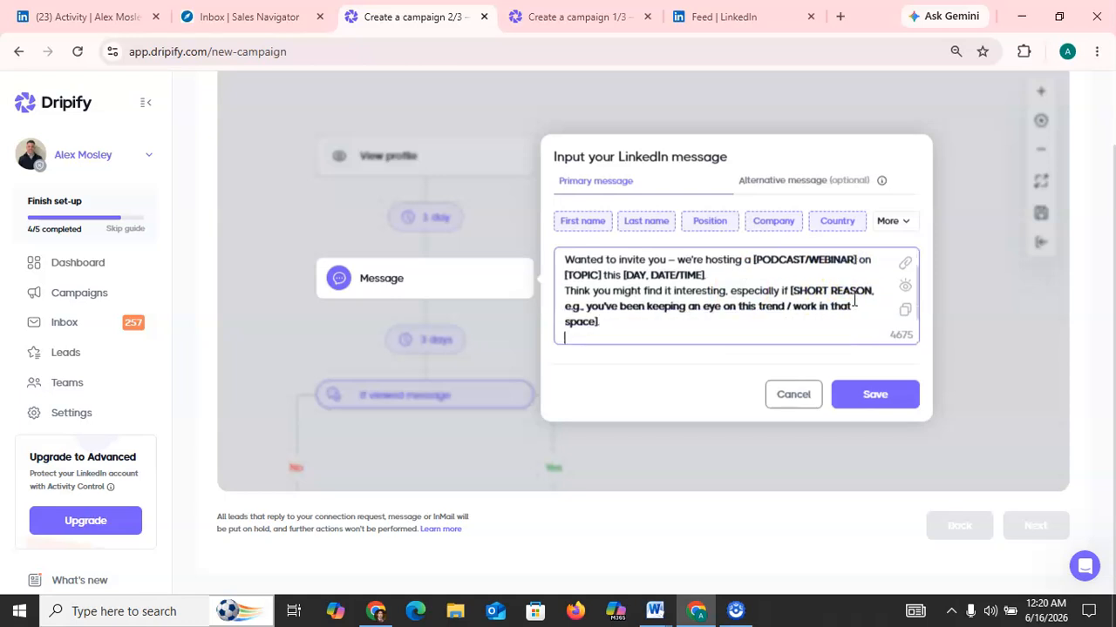
click(909, 399)
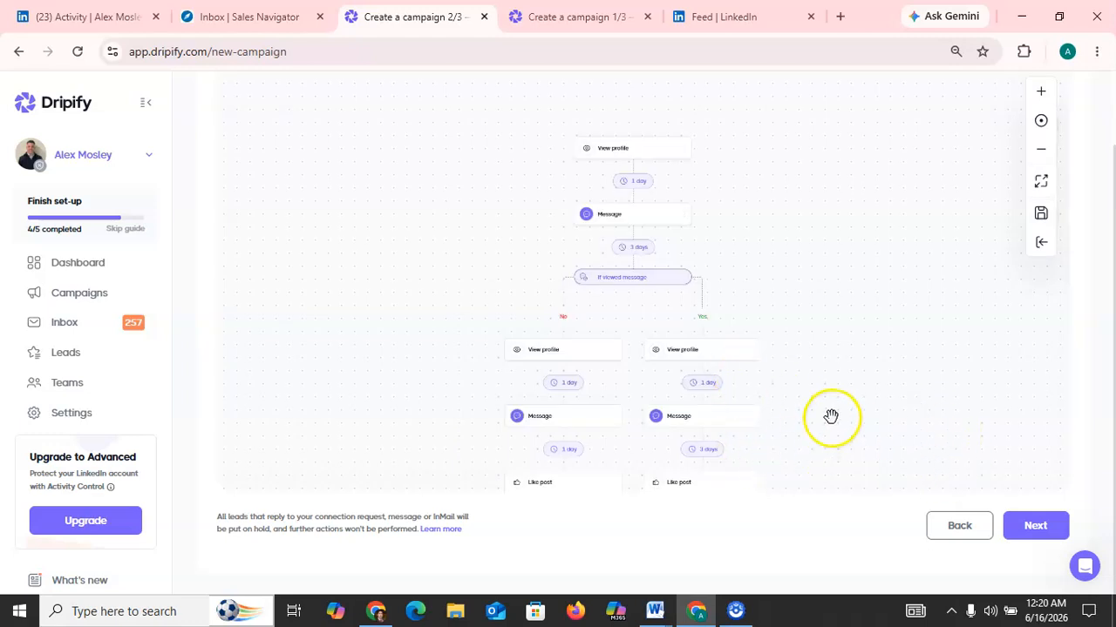
Step: Set the delay after the Like post action in the Yes branch to 5 days
drag(834, 417, 837, 204)
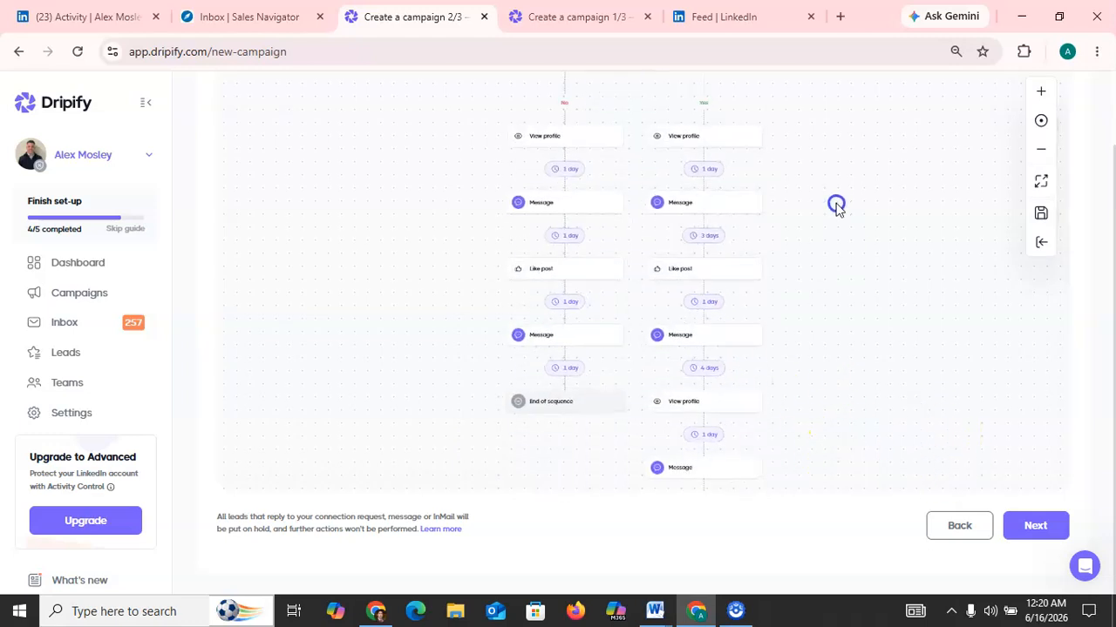
click(702, 309)
click(632, 220)
text(5)
click(632, 220)
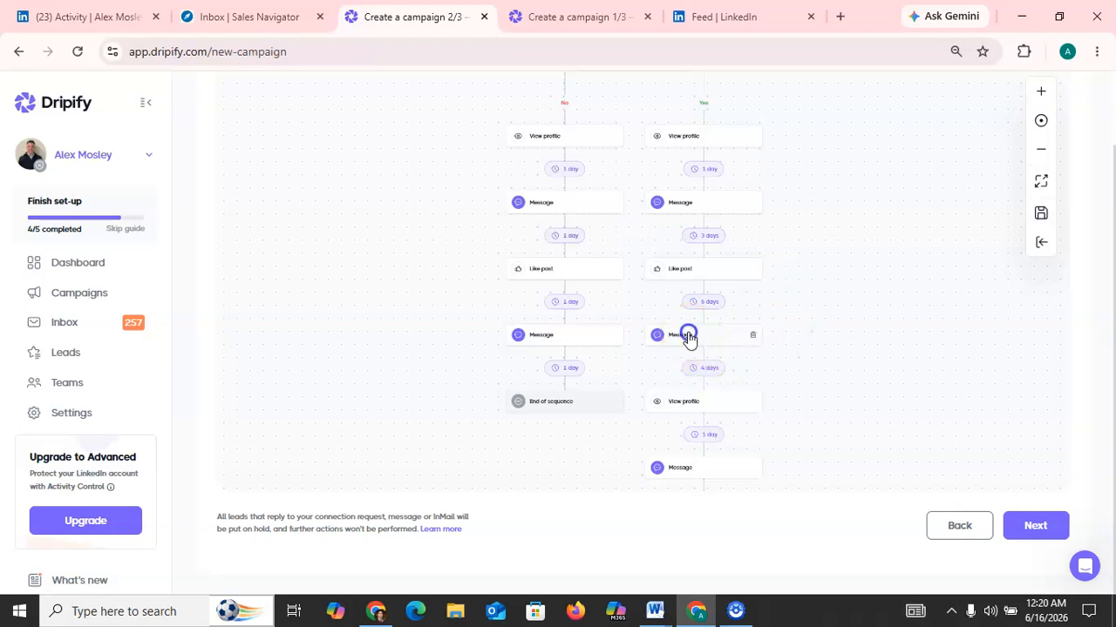
Step: Read the message that follows the Like post action in the Yes branch, saving it as is
click(688, 337)
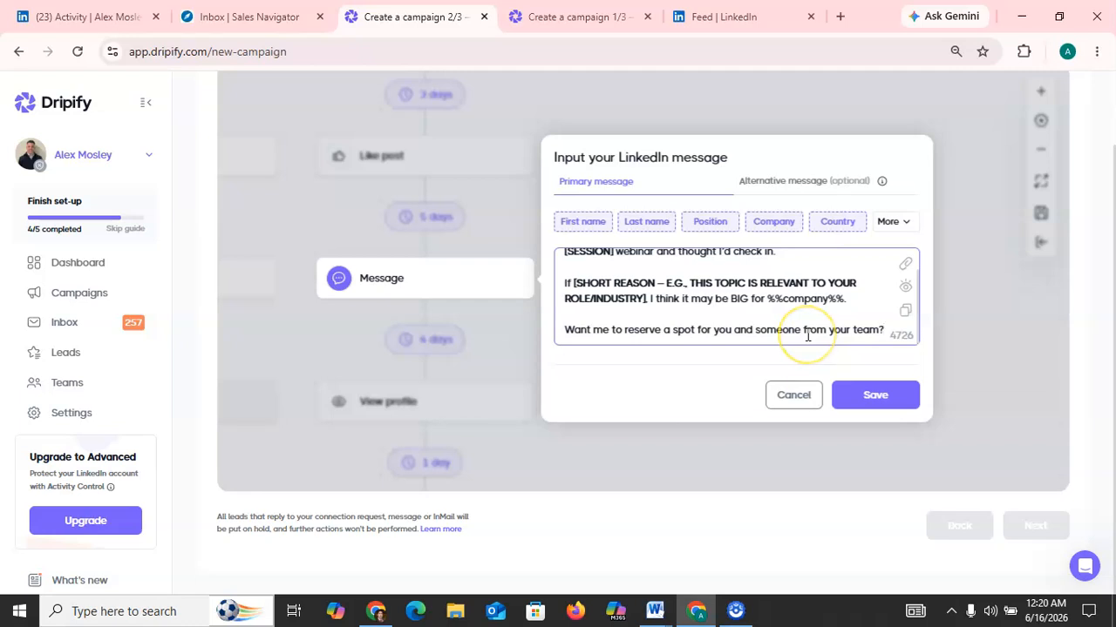
key(ctrl+Home)
click(874, 395)
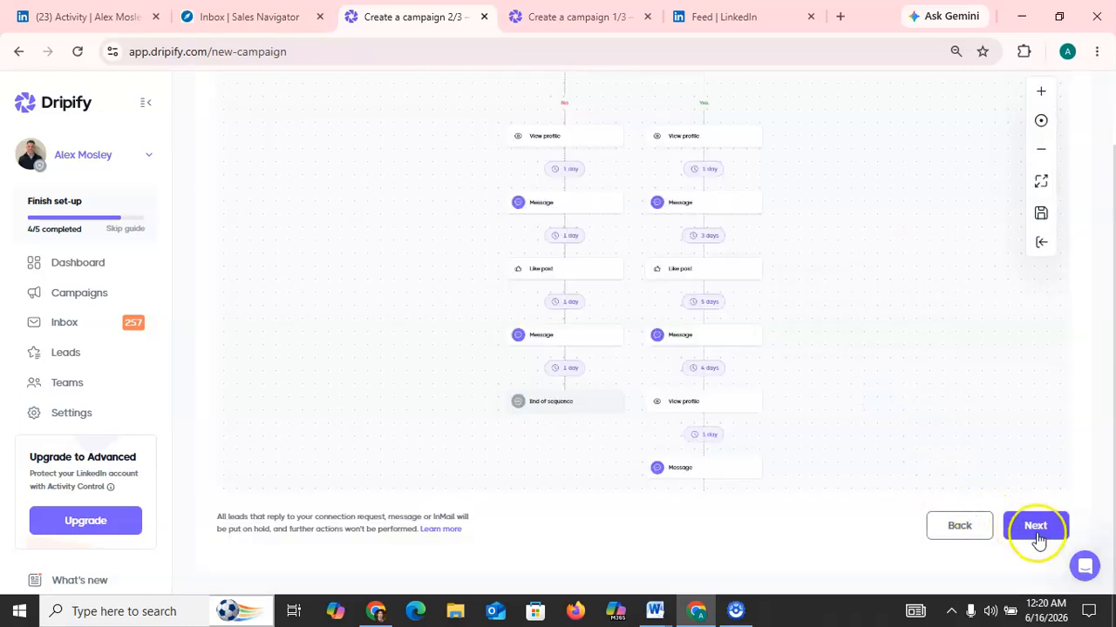
Step: Try to continue to the campaign settings, and go back through the lead list stage to the sequence
click(1038, 532)
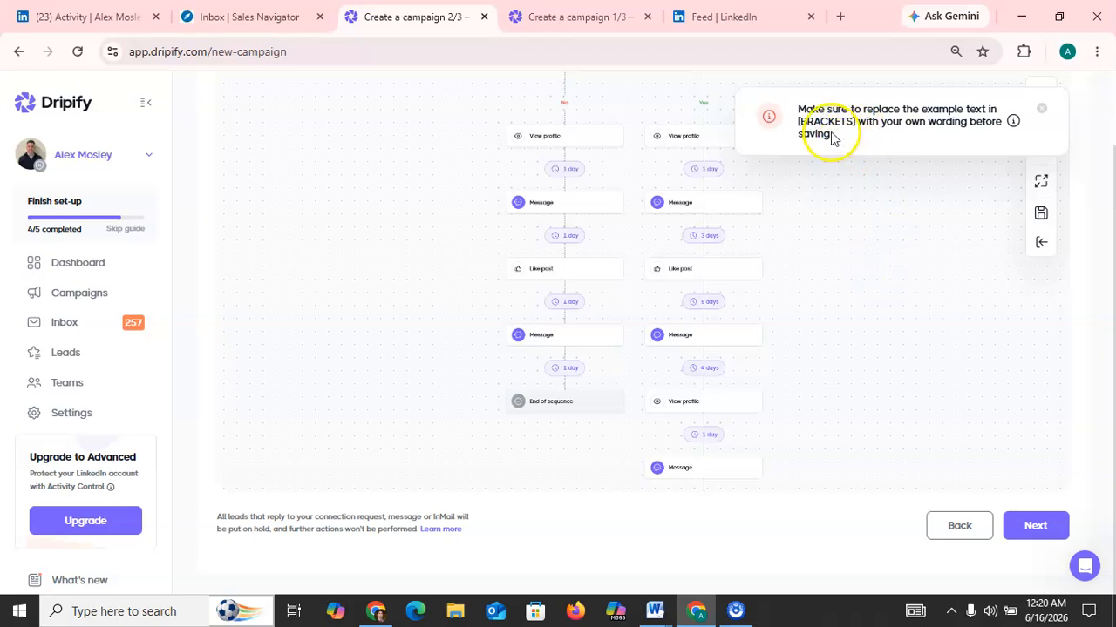
click(959, 526)
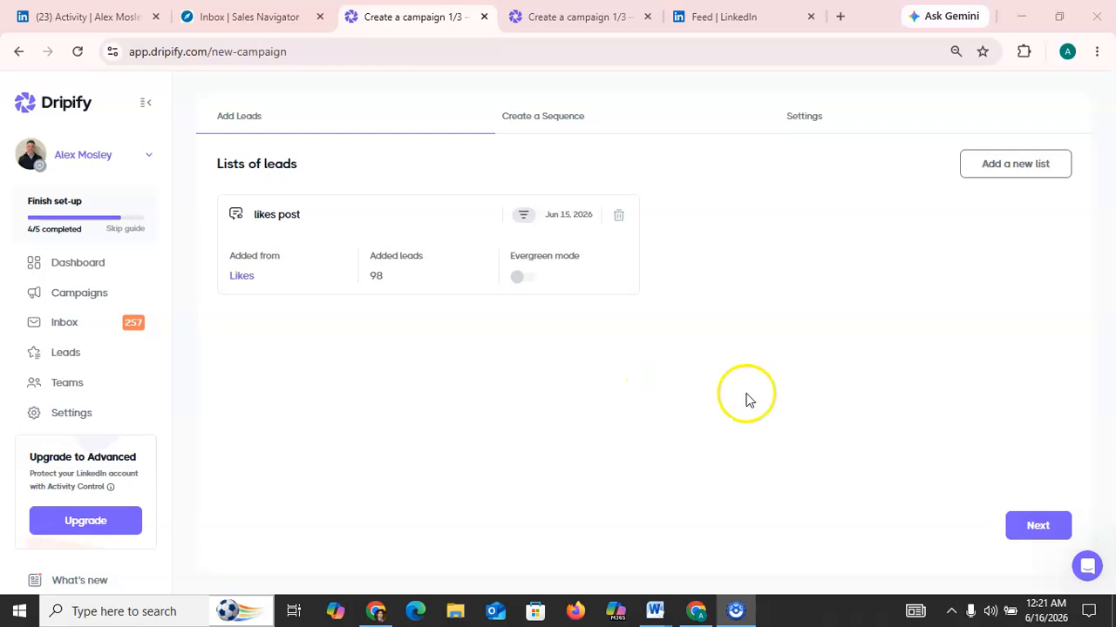
click(1021, 524)
Step: Delete the "If viewed message" condition together with both of its branches from the sequence
drag(818, 282, 786, 468)
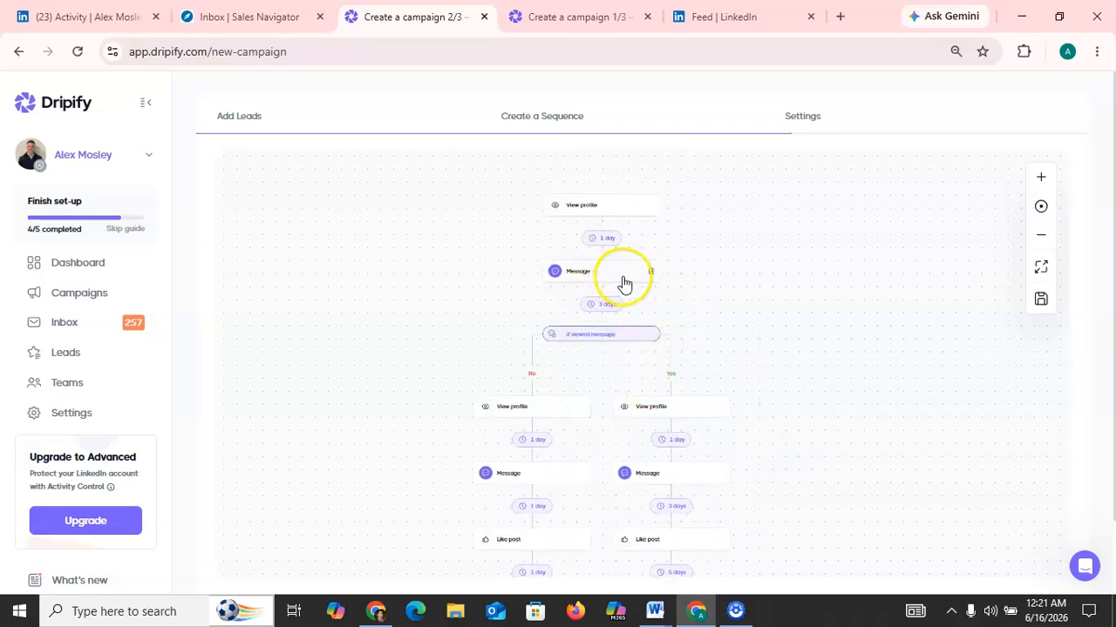
click(651, 341)
click(691, 509)
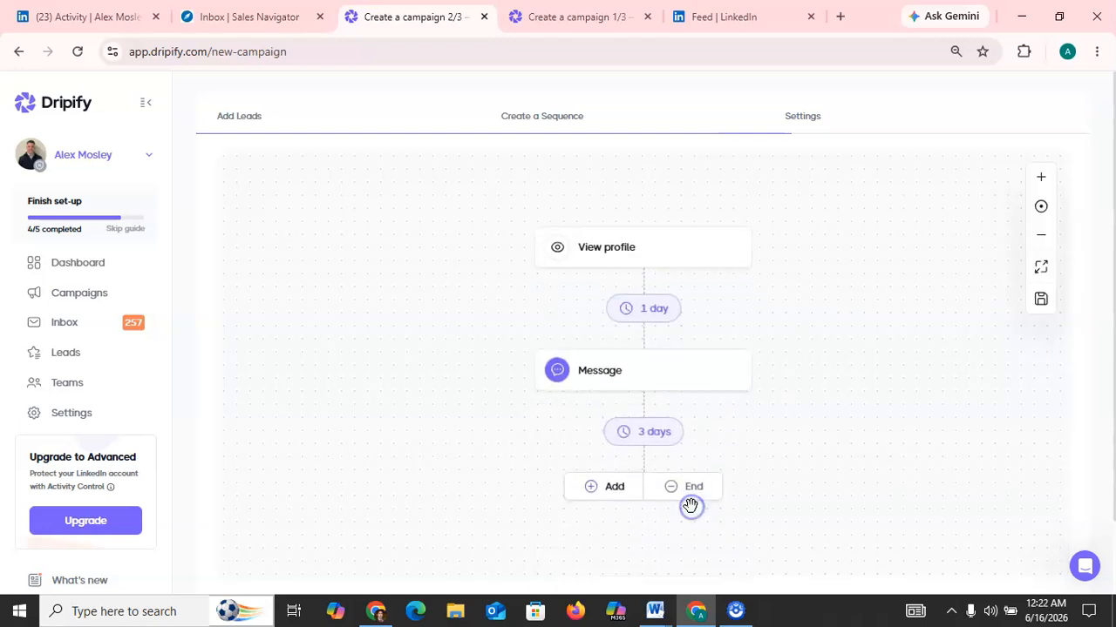
Step: Replace the sequence's LinkedIn message with "Hello", the first name variable and "Thanks" on a separate line, and save it
click(606, 388)
click(763, 407)
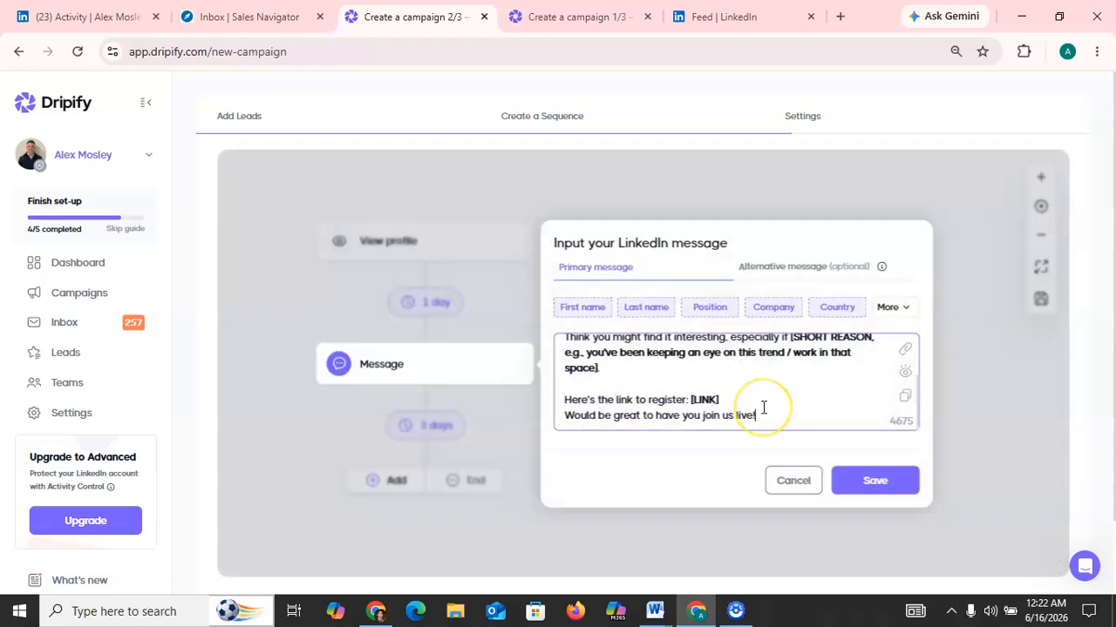
key(ctrl+a)
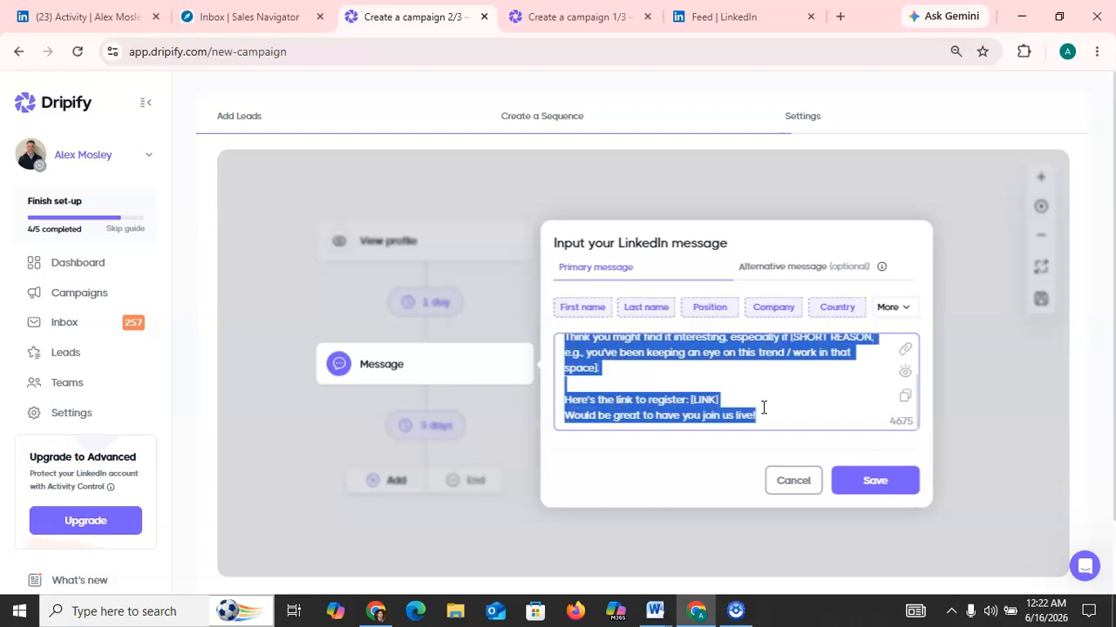
key(BackSpace)
text(Hello)
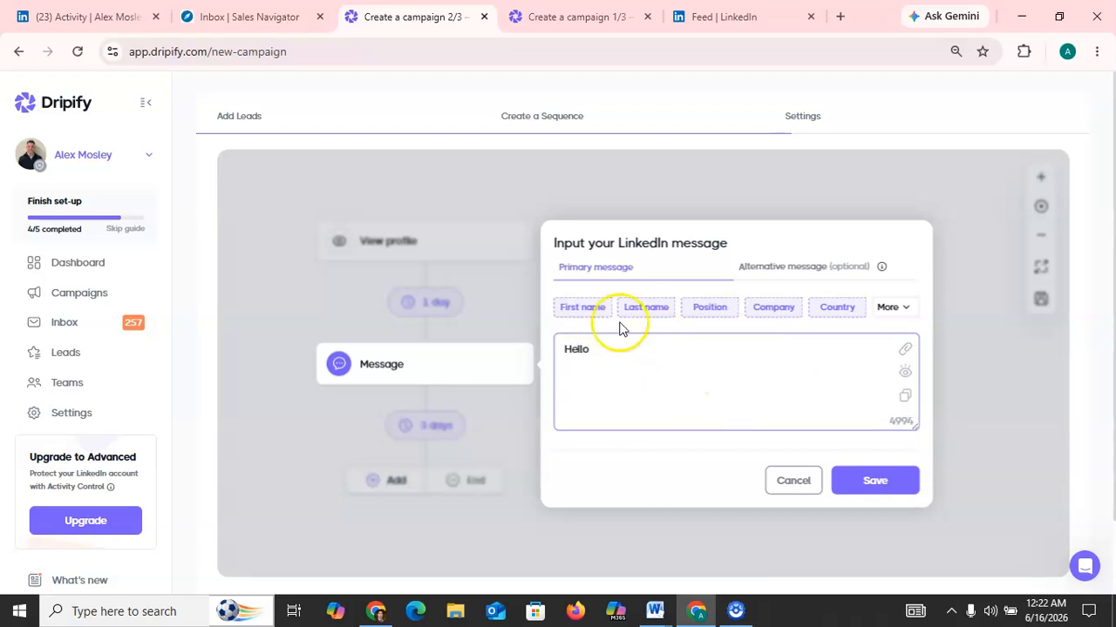
click(586, 309)
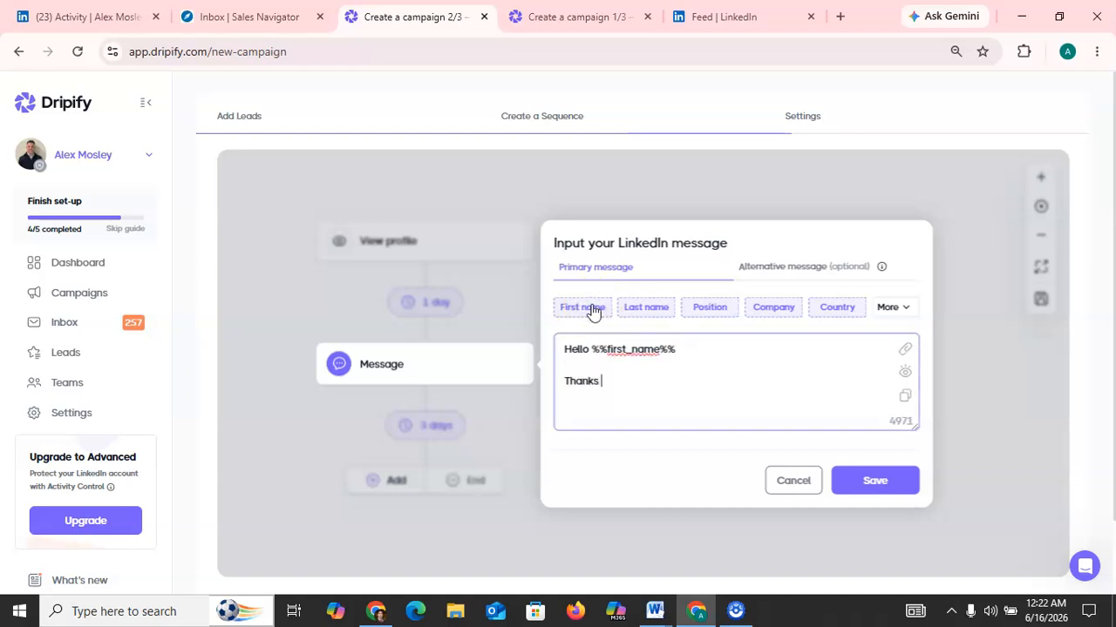
click(882, 488)
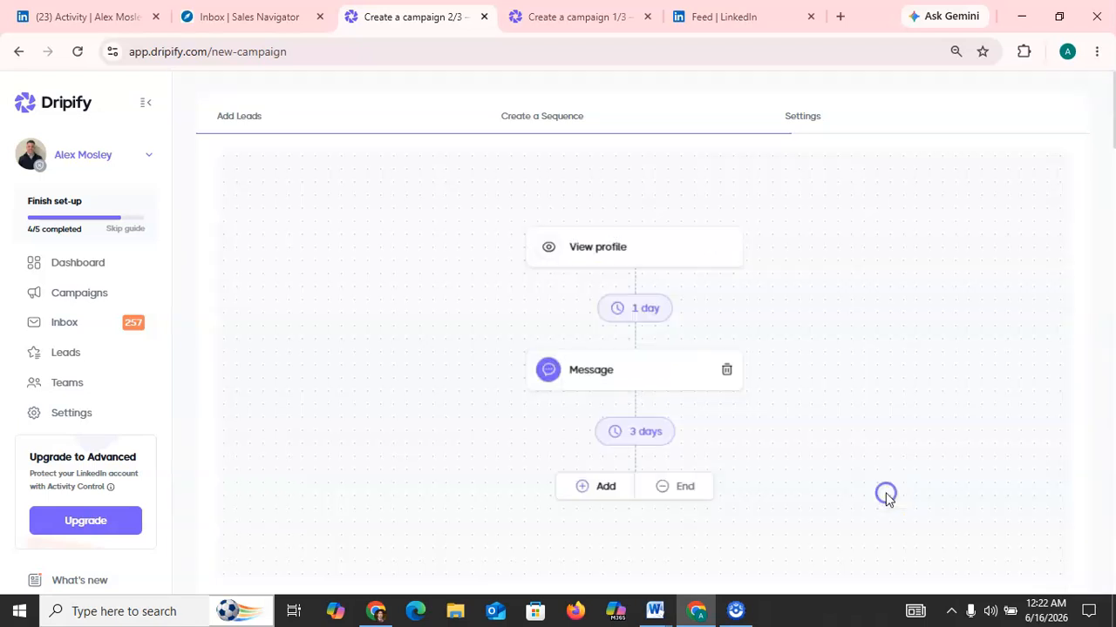
Step: Add Like post and Endorse skills actions after the message and end the sequence there
click(614, 488)
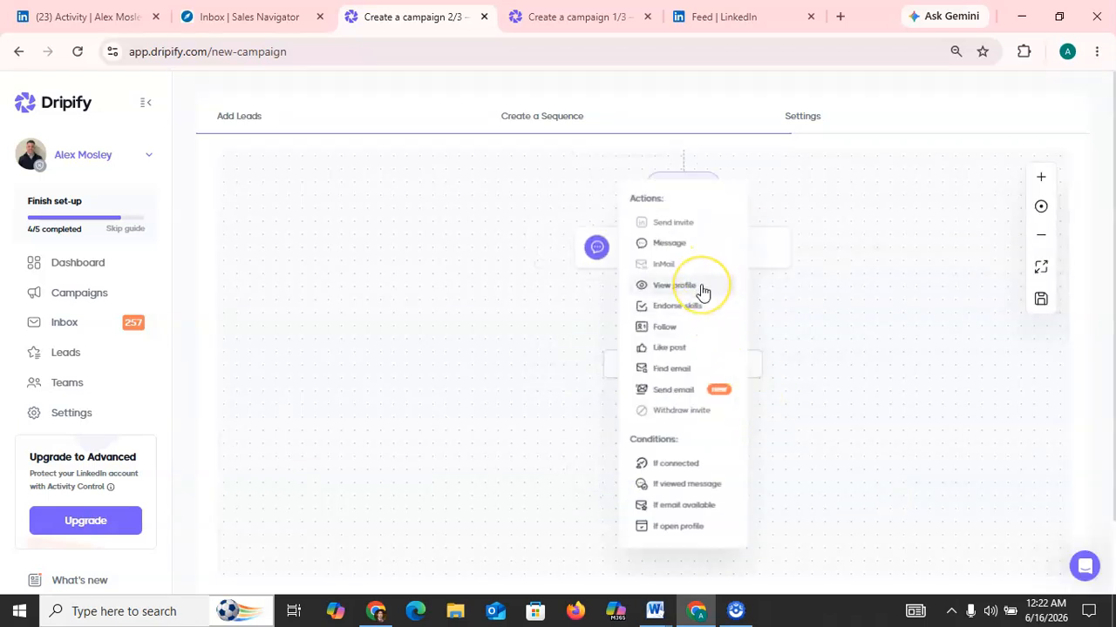
click(693, 345)
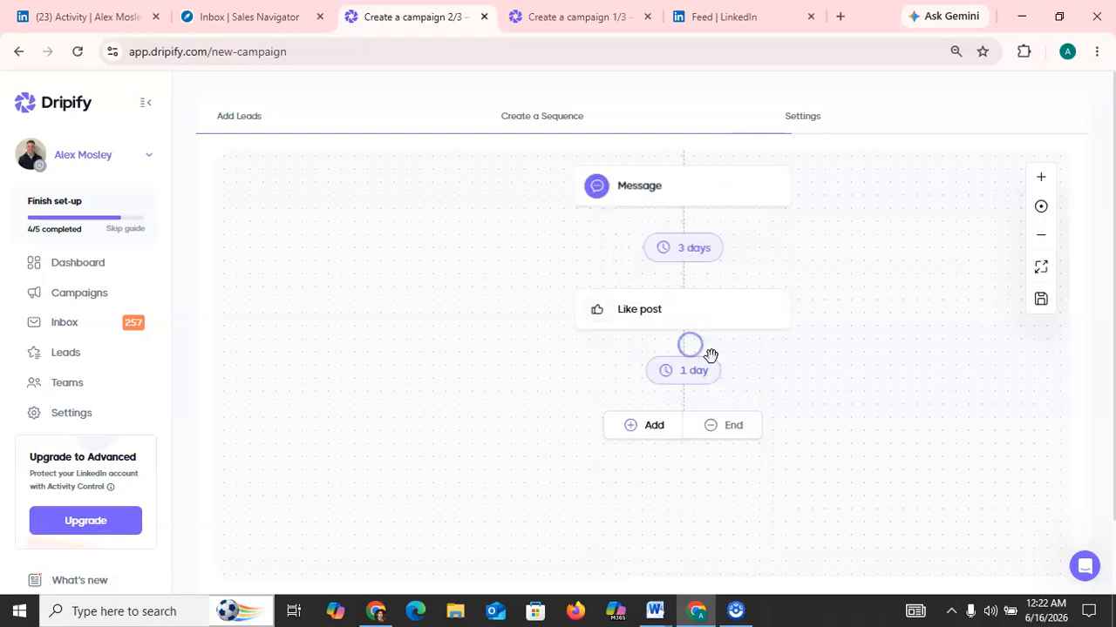
click(656, 428)
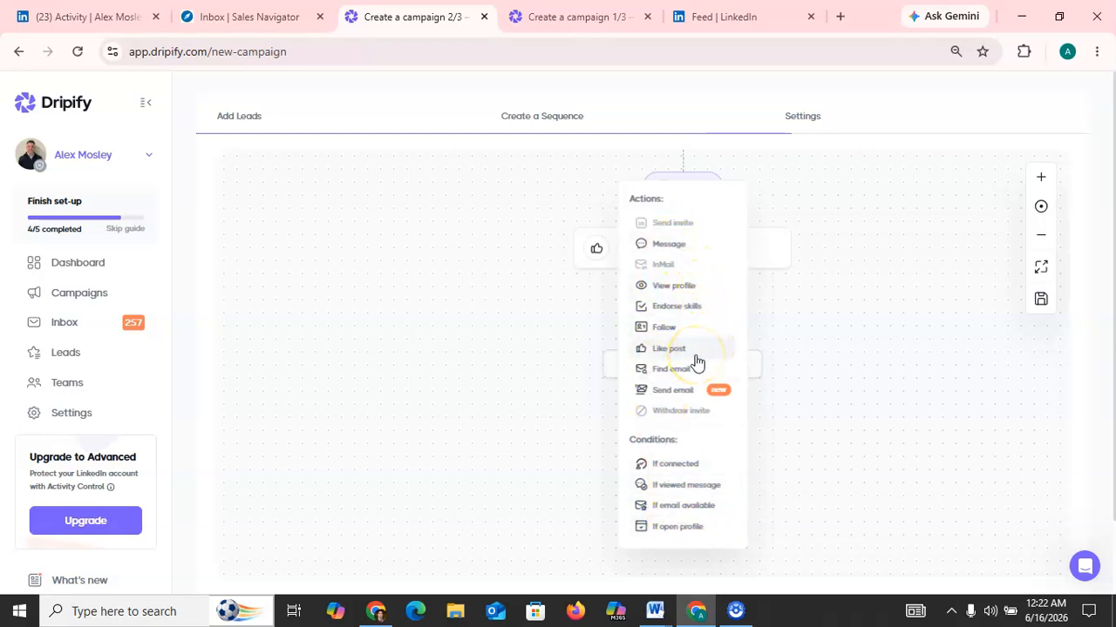
click(688, 309)
click(735, 425)
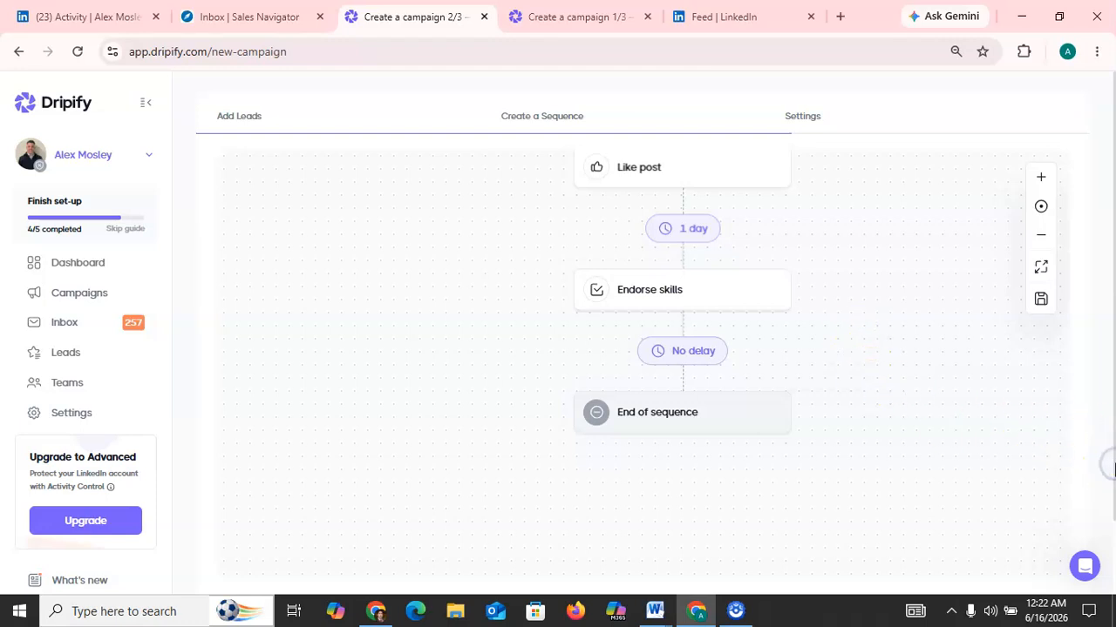
Step: Proceed to the campaign settings, name the campaign "post likes", and save and launch it
drag(860, 392, 816, 186)
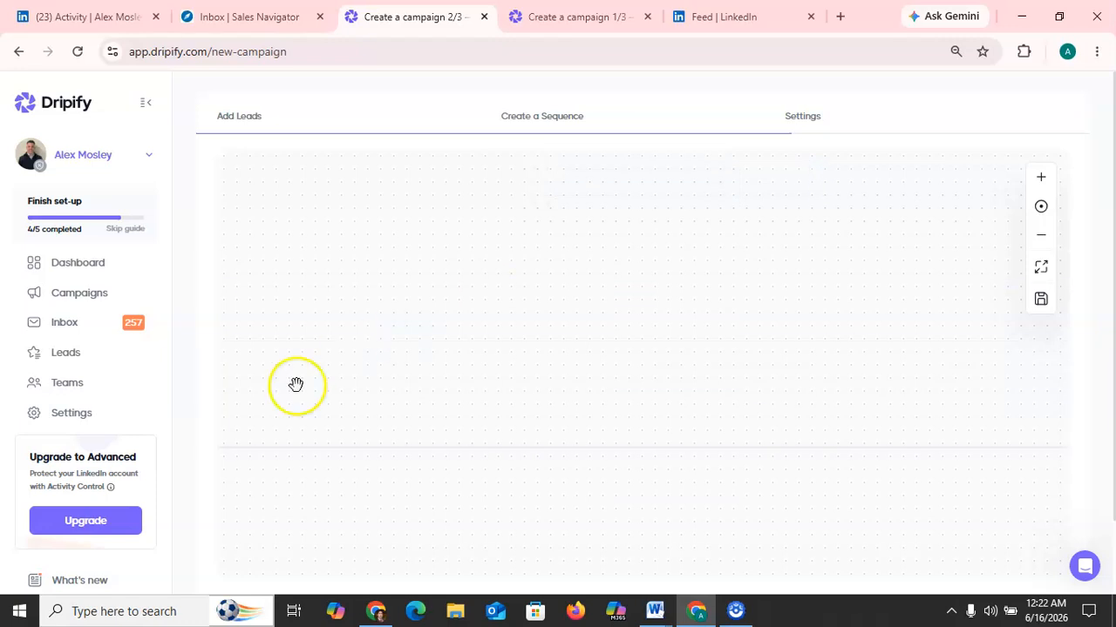
scroll(1045, 523, down, 1)
click(1046, 529)
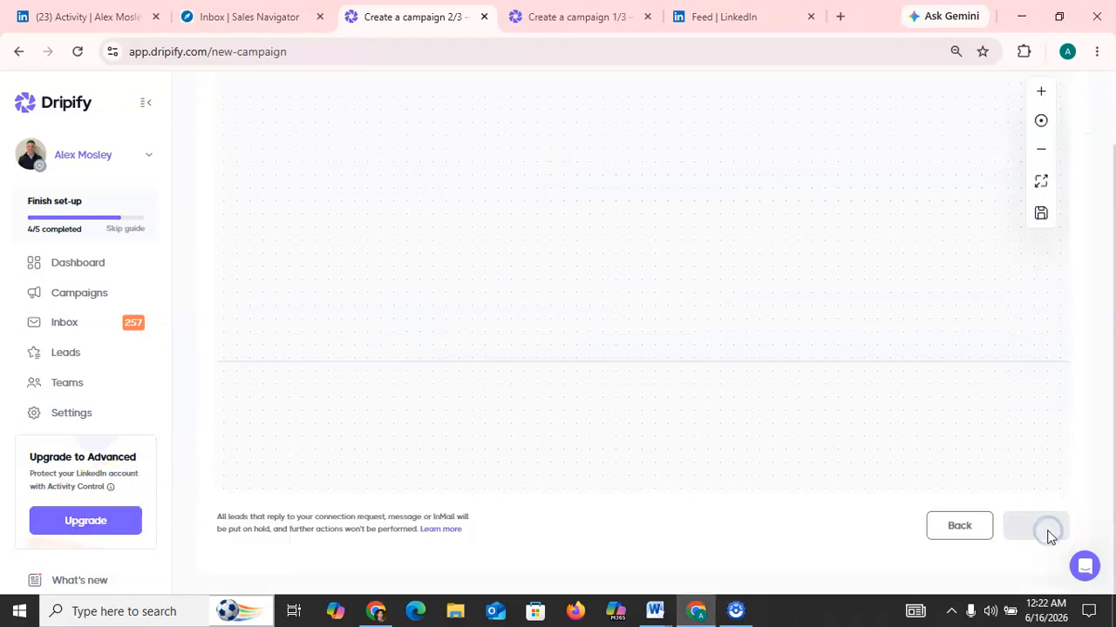
click(371, 228)
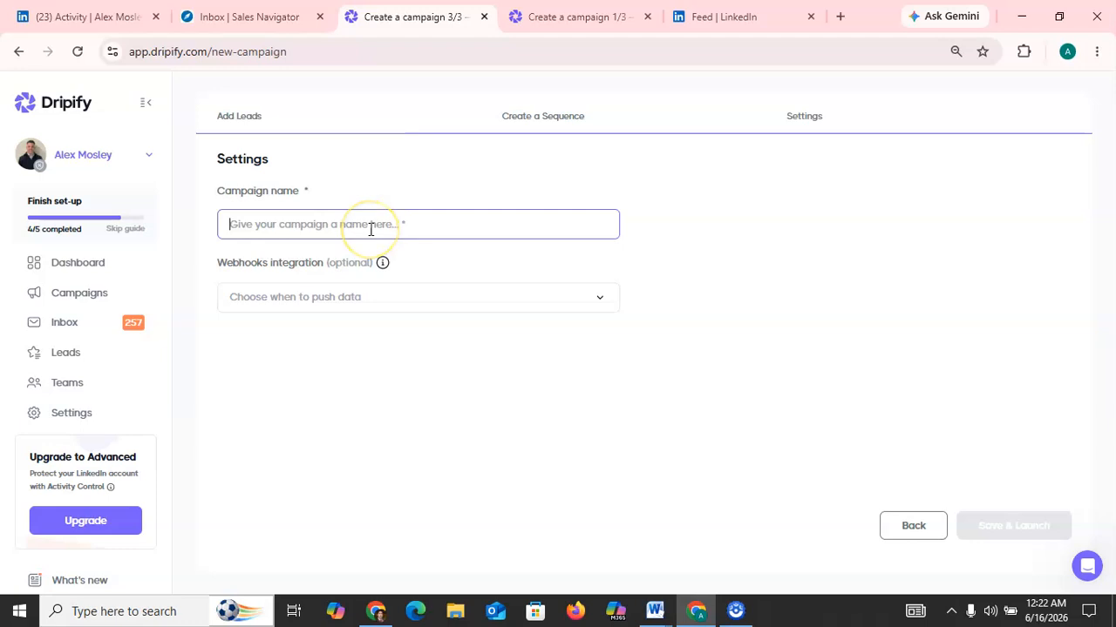
text(post likes)
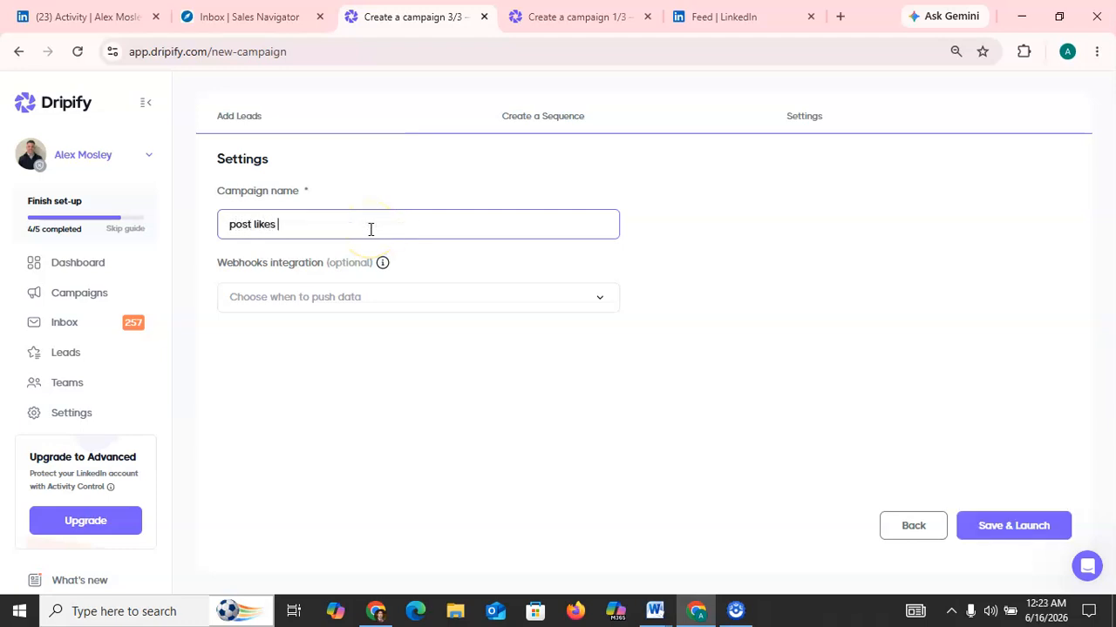
click(1011, 526)
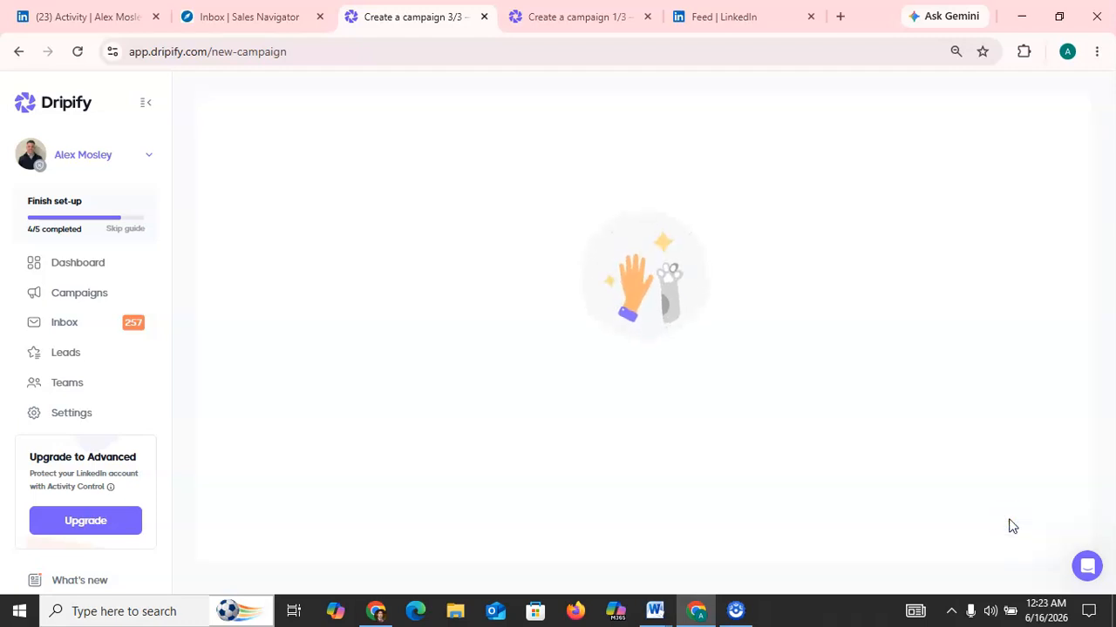
click(660, 444)
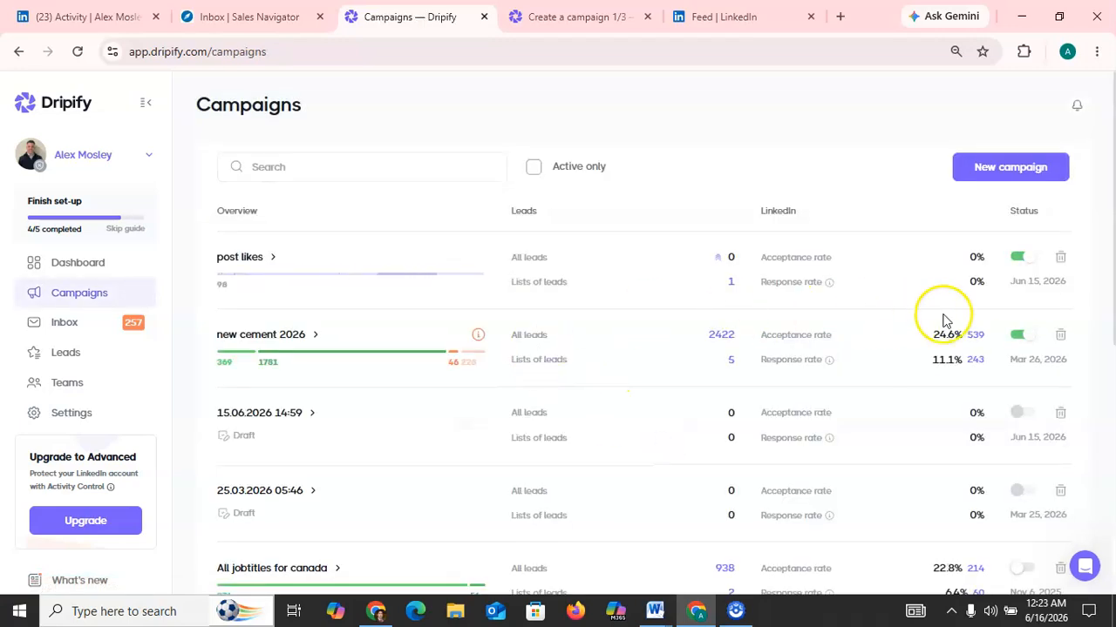
Step: Pause the "post likes" campaign and open its details
click(1017, 261)
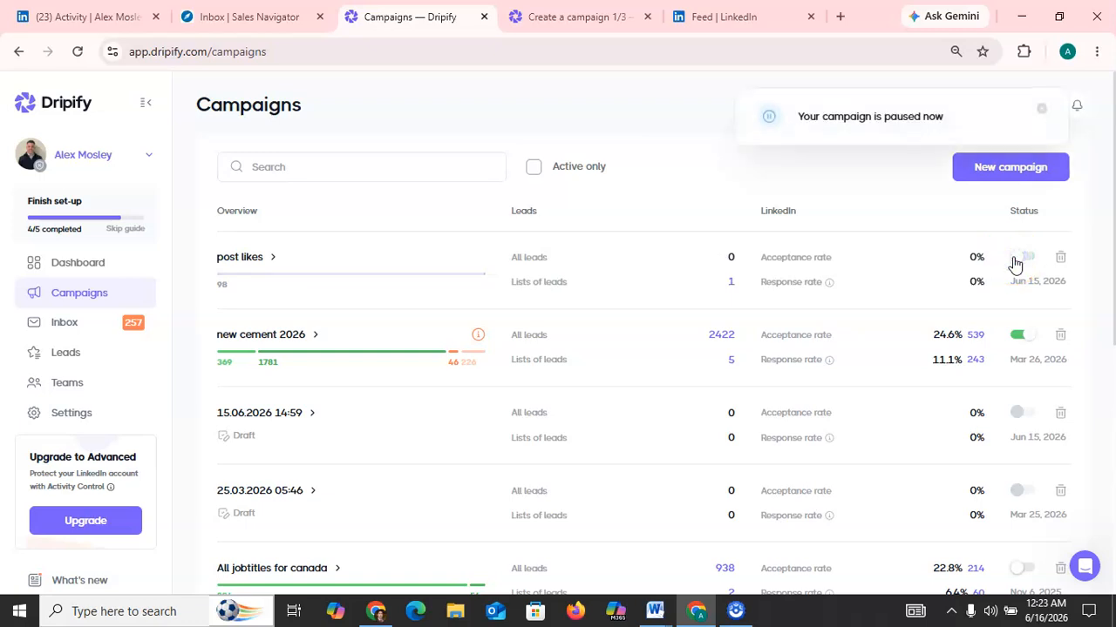
click(245, 261)
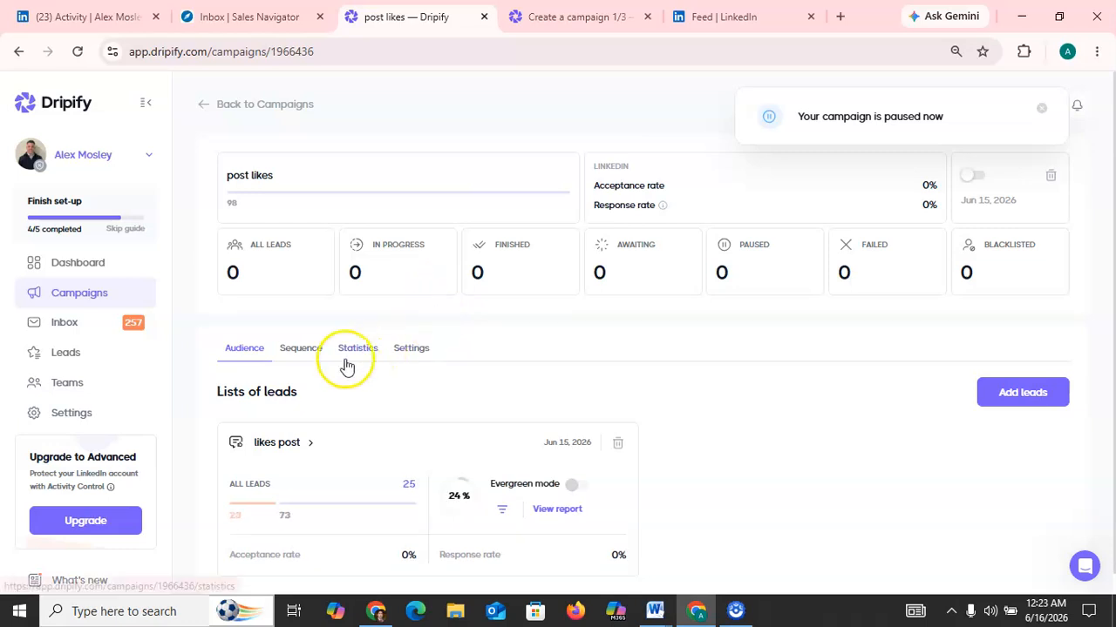
Step: Start adding leads to the "post likes" campaign with a LinkedIn post as the lead source
click(1040, 397)
click(535, 349)
click(799, 522)
click(443, 324)
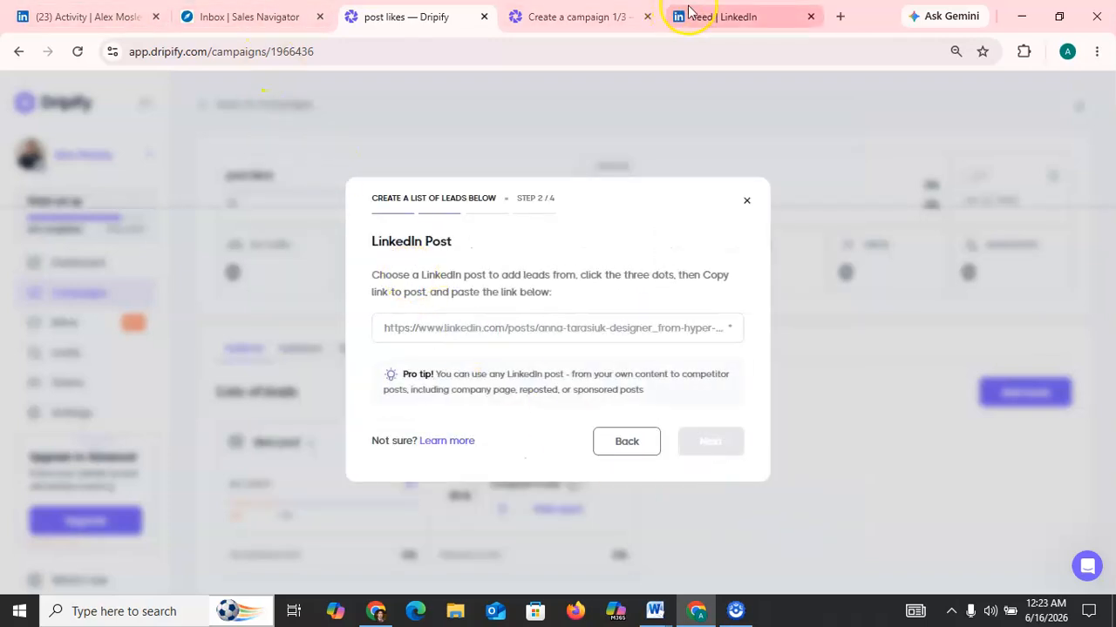
Step: Switch to the LinkedIn feed and copy the link to the promoted post about building a full AI go-to-market team
click(718, 19)
scroll(1105, 507, down, 5)
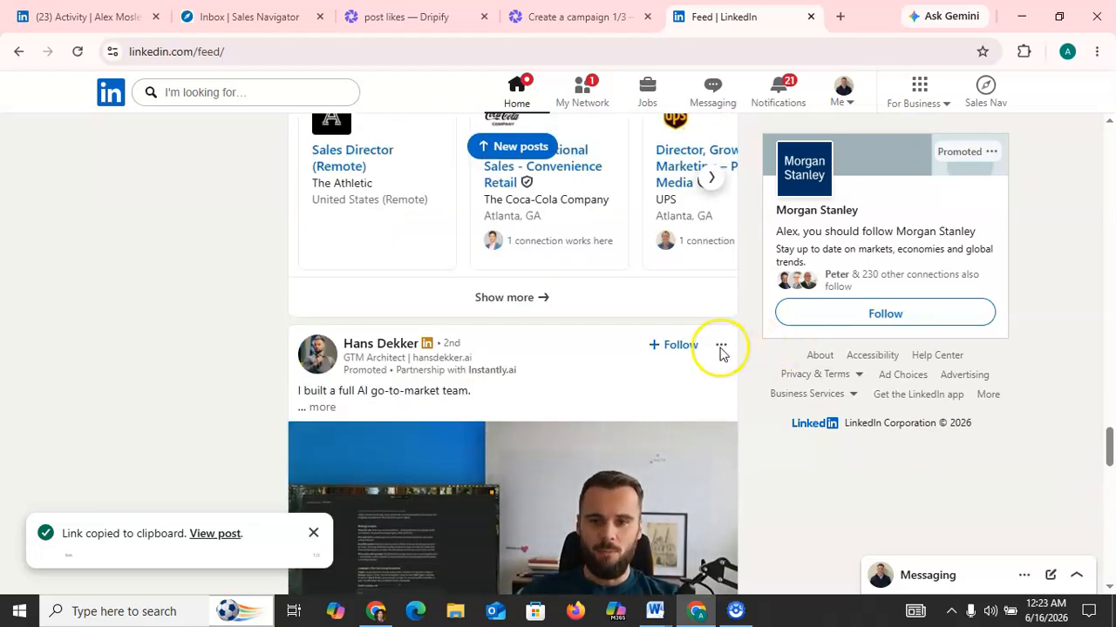
click(720, 348)
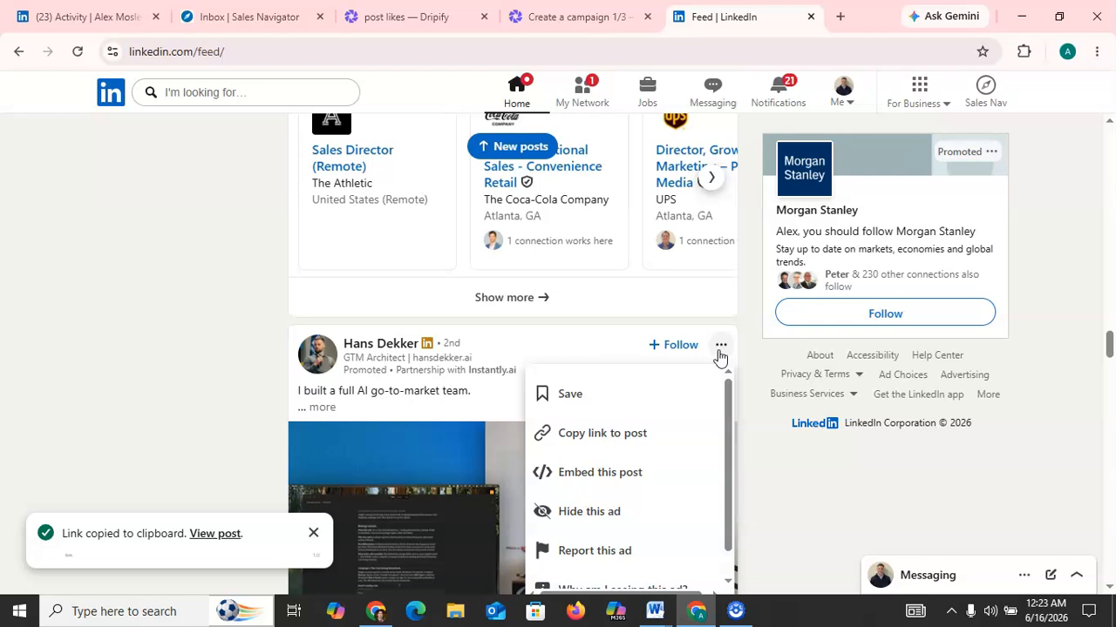
click(633, 430)
Step: Paste the copied post link in Dripify and proceed with leads who commented and the maximum number of users
click(406, 17)
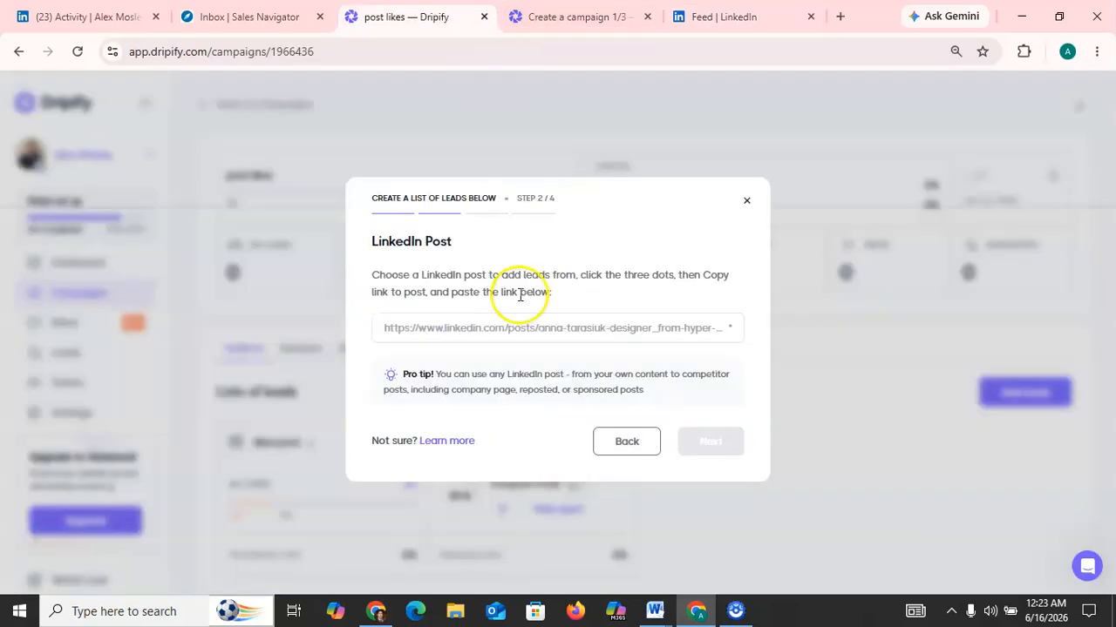
click(491, 319)
key(ctrl+v)
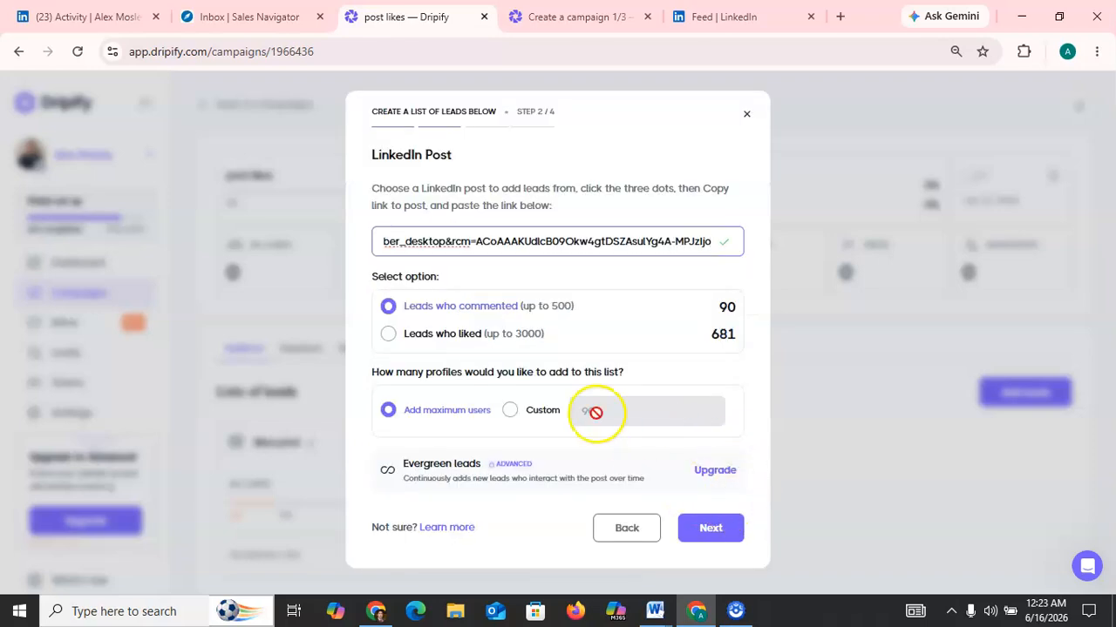
click(701, 530)
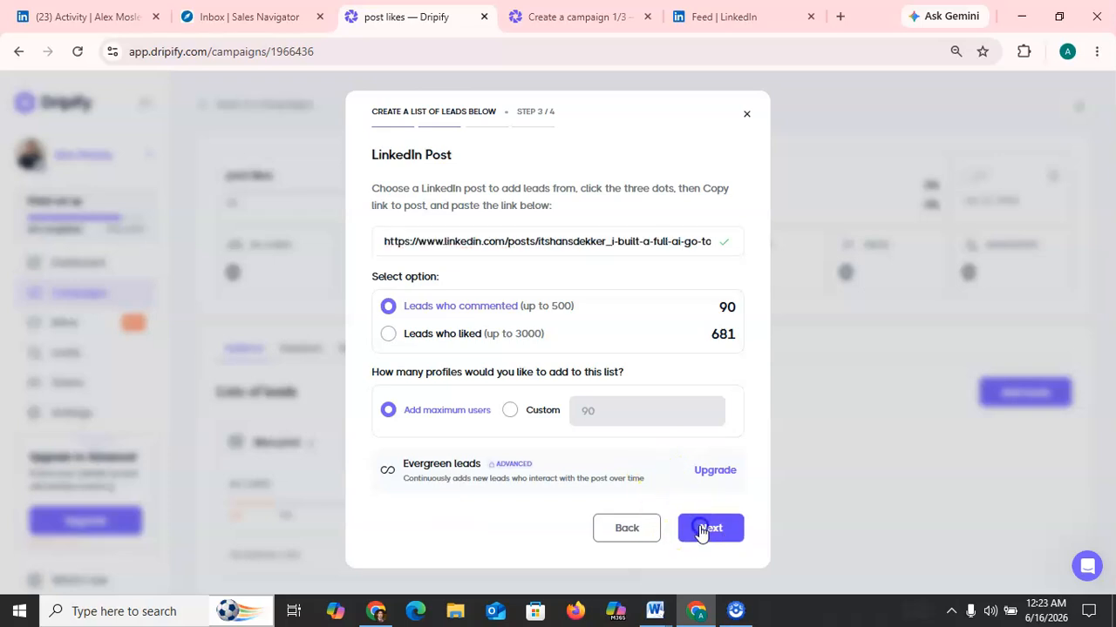
Step: Continue to the list naming, name the new lead list "post like 2", and create it
click(653, 456)
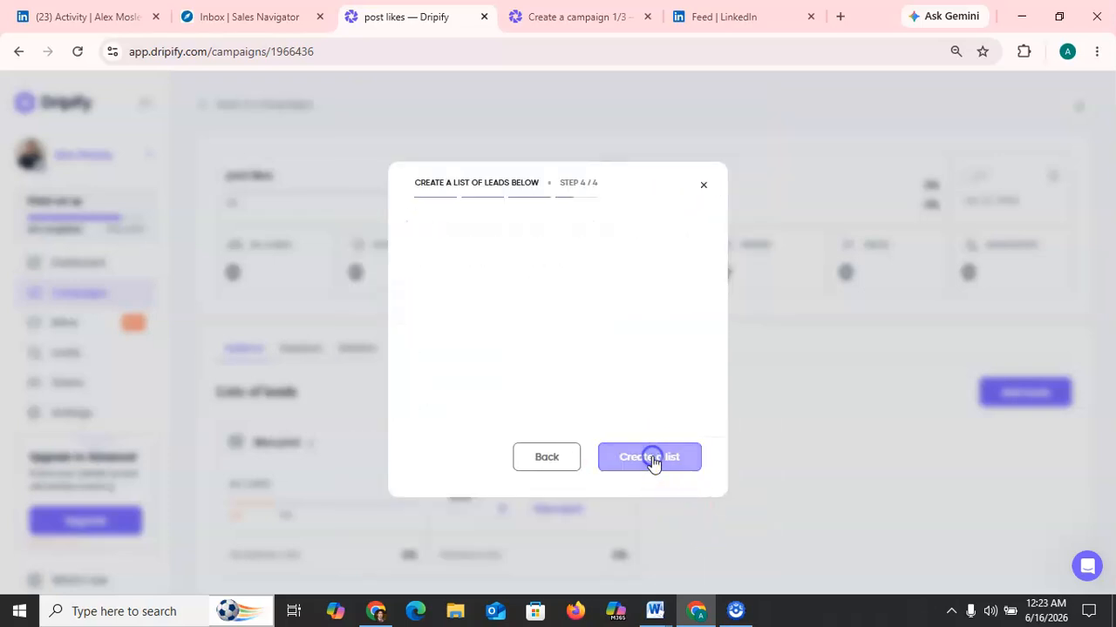
click(596, 351)
text(post like 2)
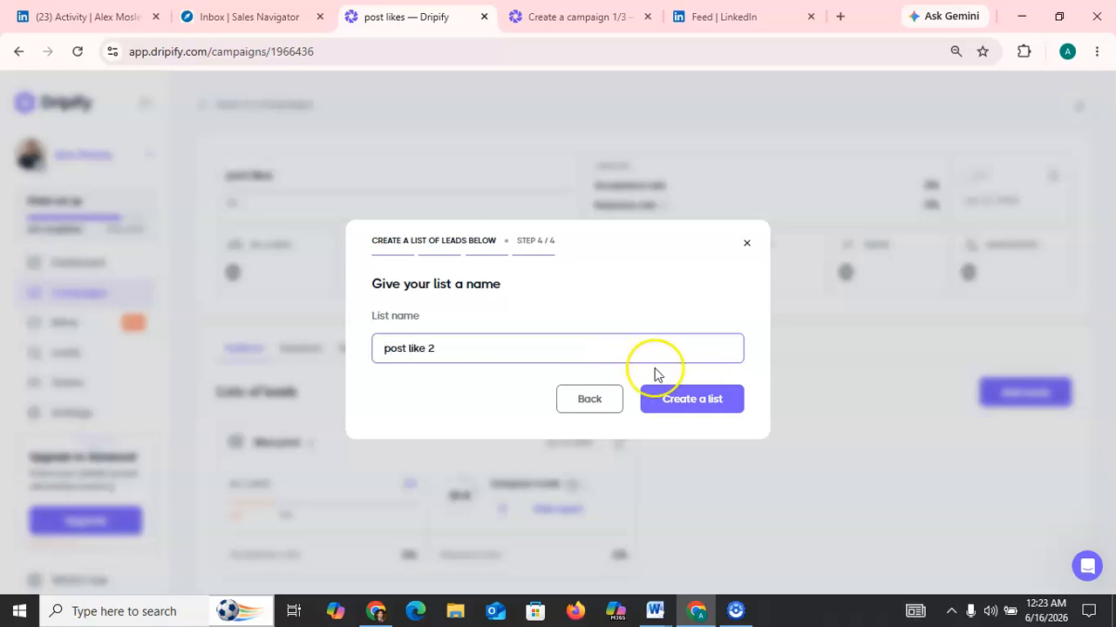
click(718, 397)
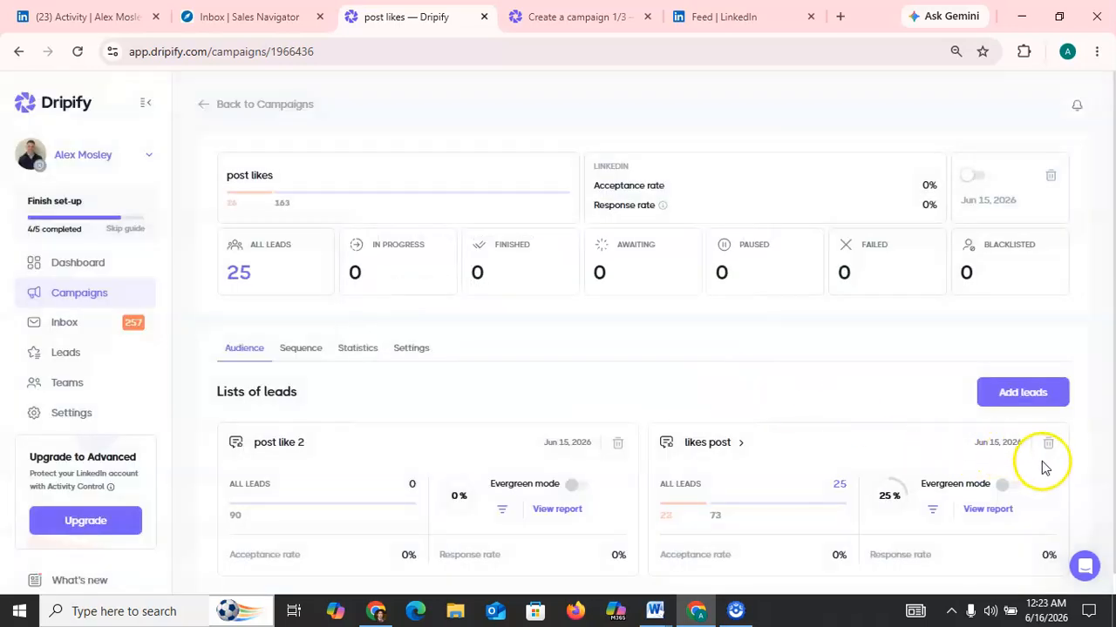
click(1053, 443)
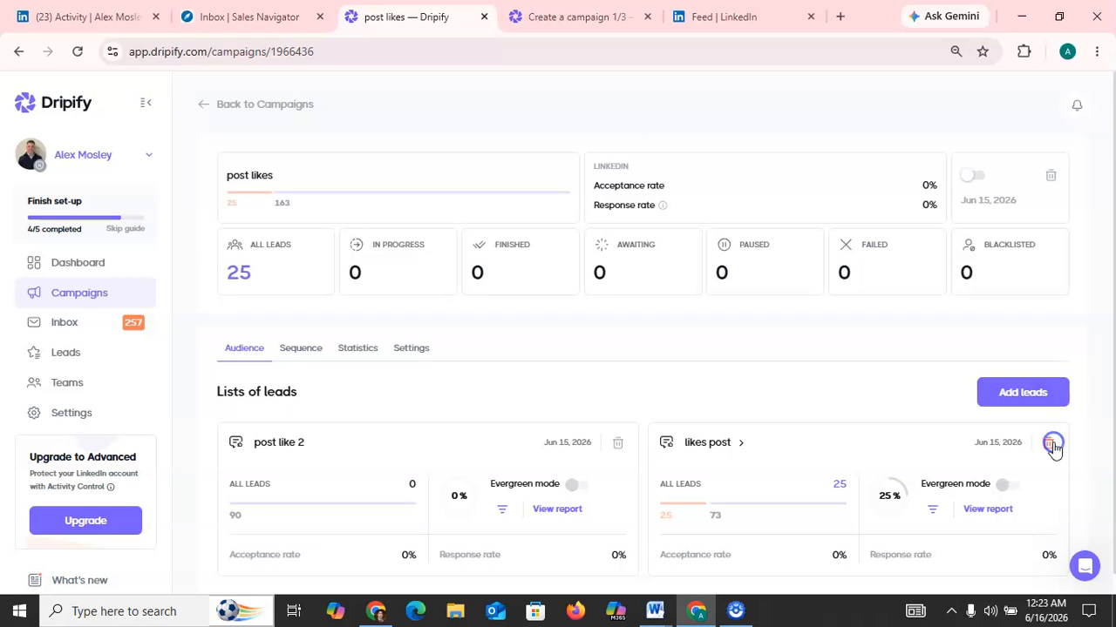
click(1052, 446)
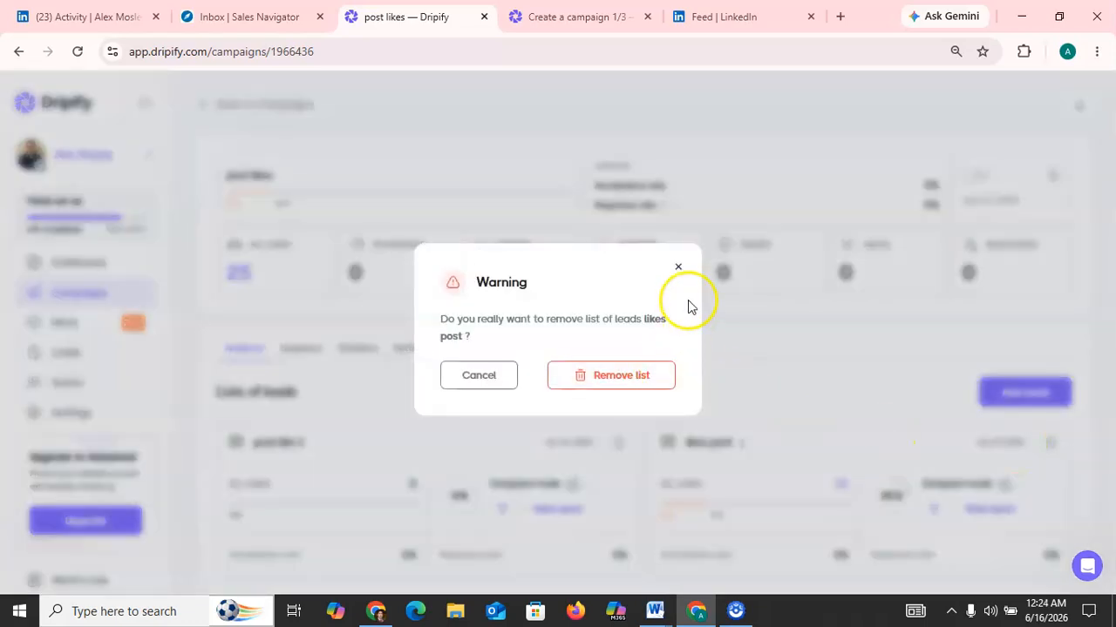
click(680, 277)
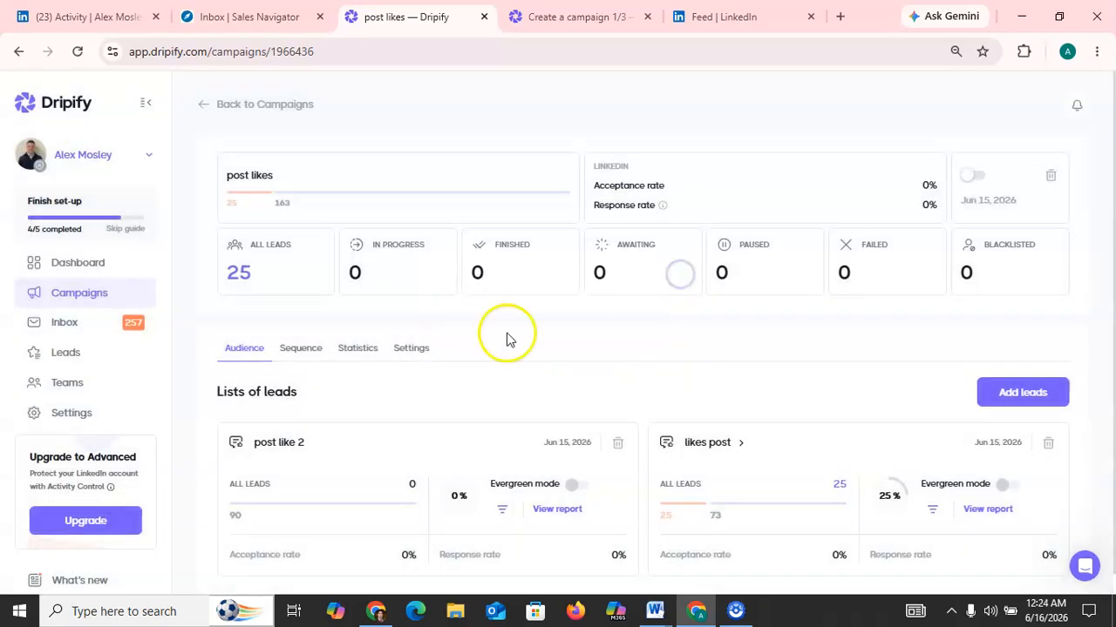
Step: Open the Message action in the campaign's sequence, save the message as it is, and save the sequence
click(301, 352)
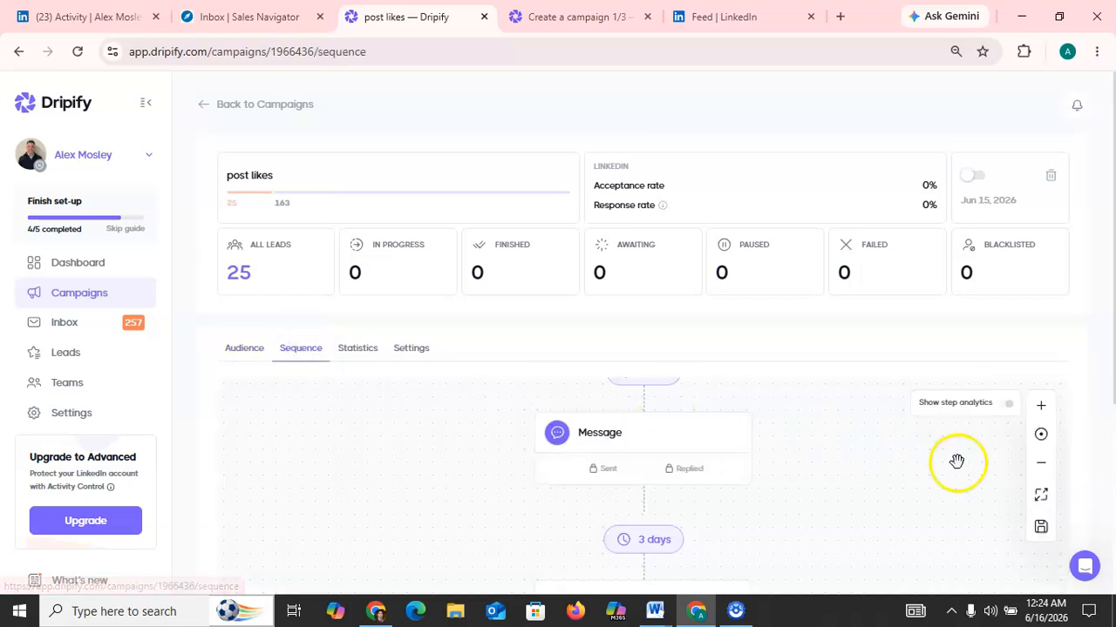
scroll(1096, 542, down, 3)
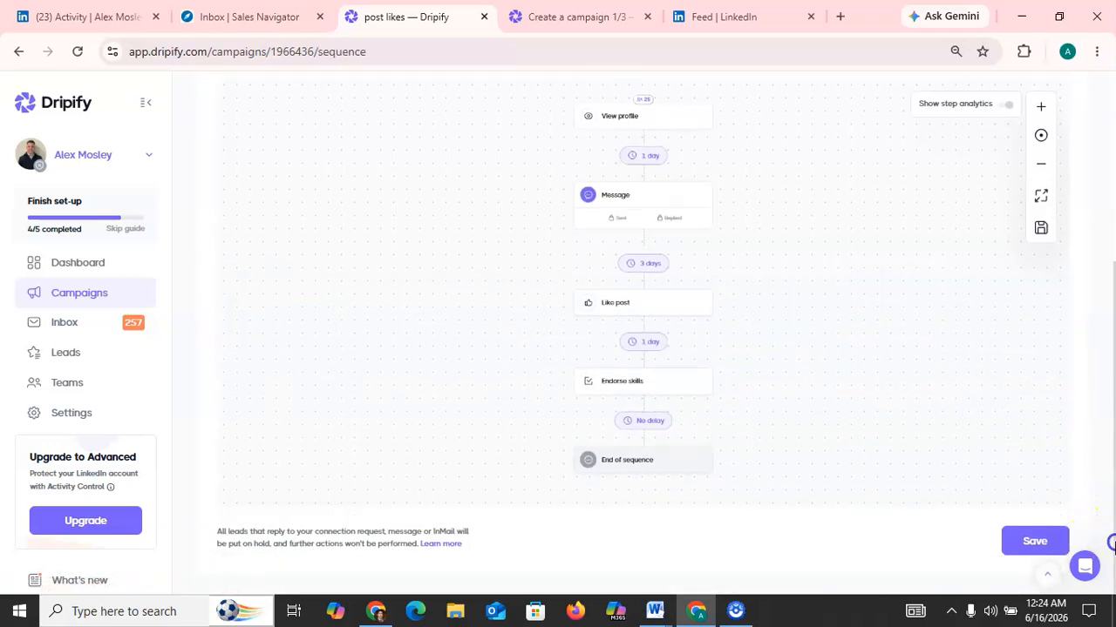
click(621, 195)
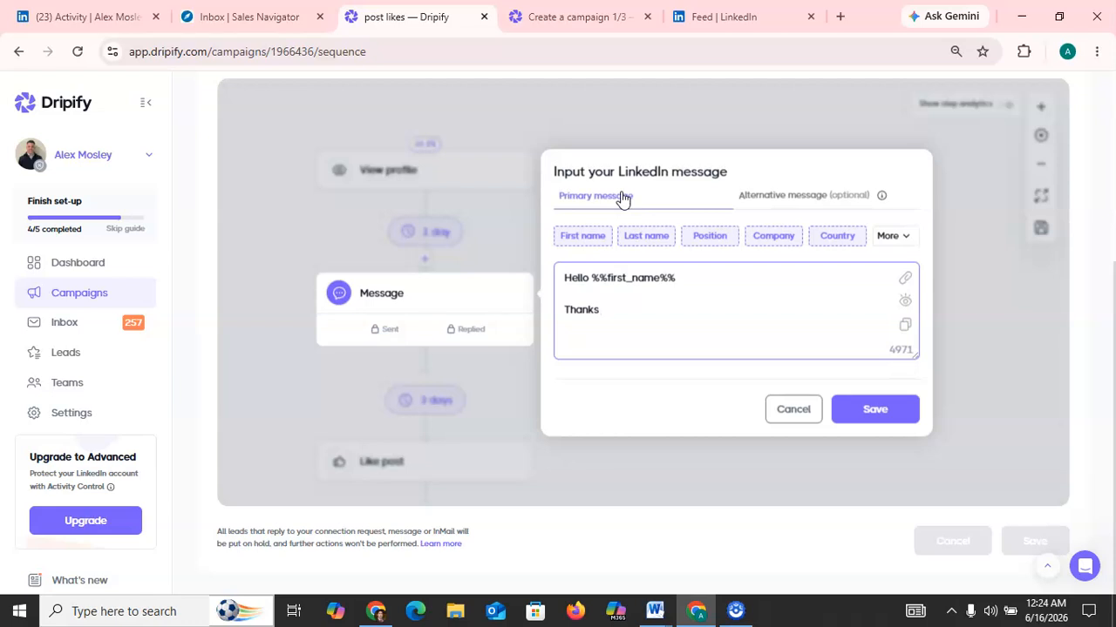
click(889, 407)
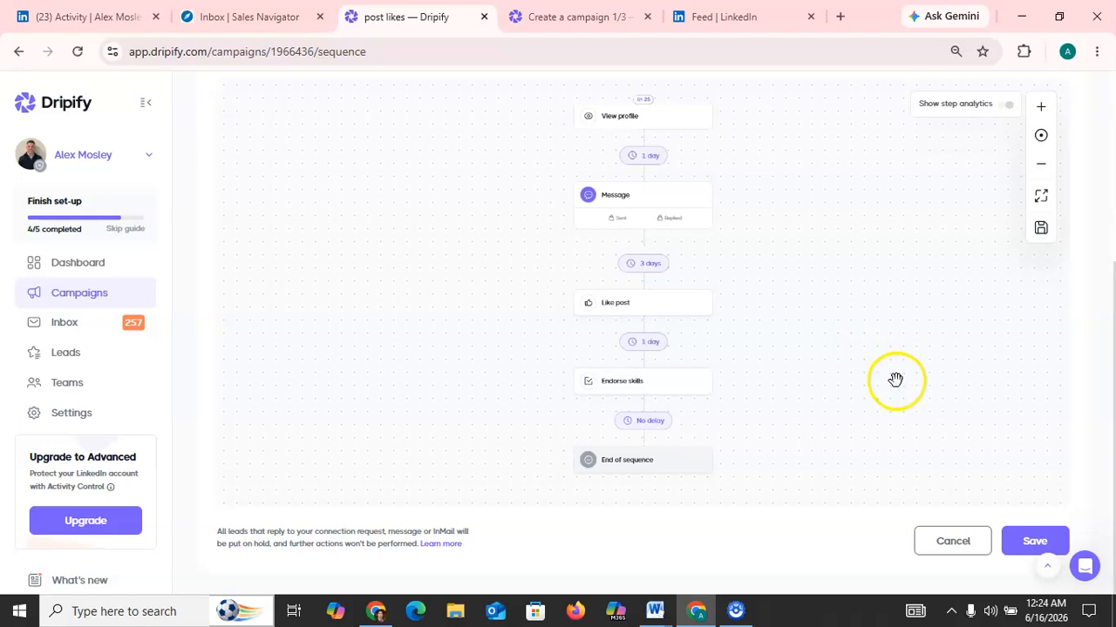
click(1035, 549)
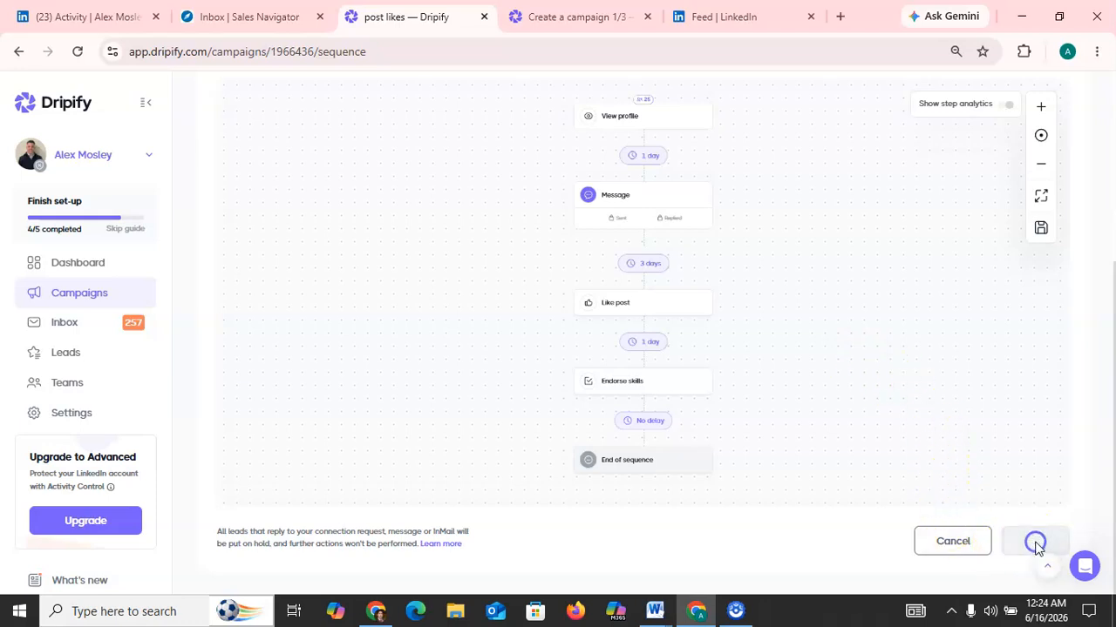
Step: Return to the campaign's audience overview and delete the "post likes" campaign
click(18, 53)
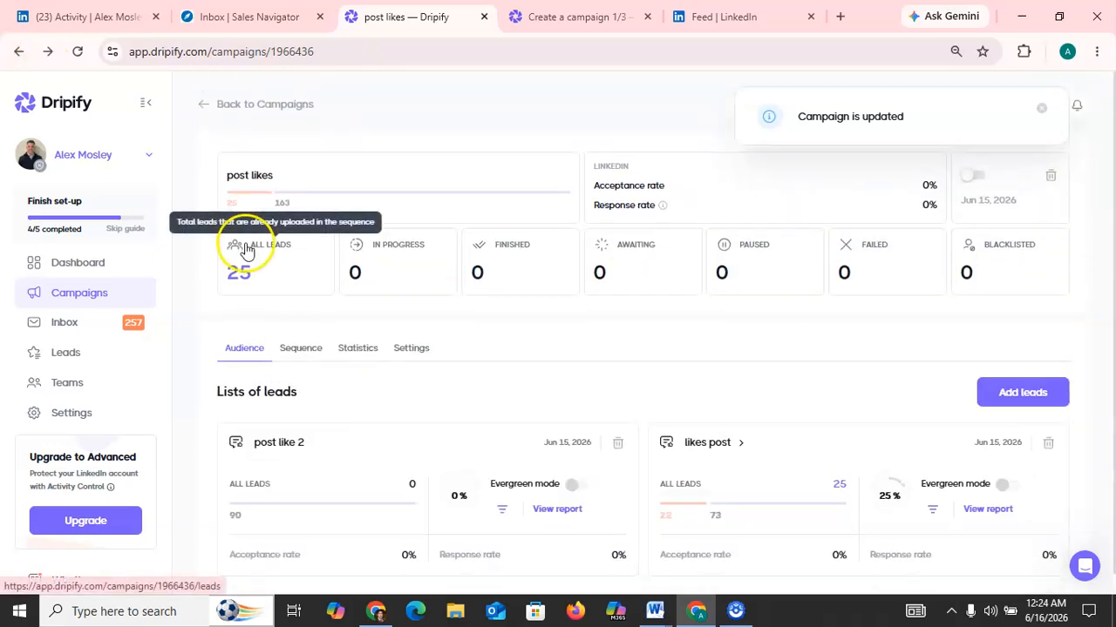
click(1051, 177)
click(646, 373)
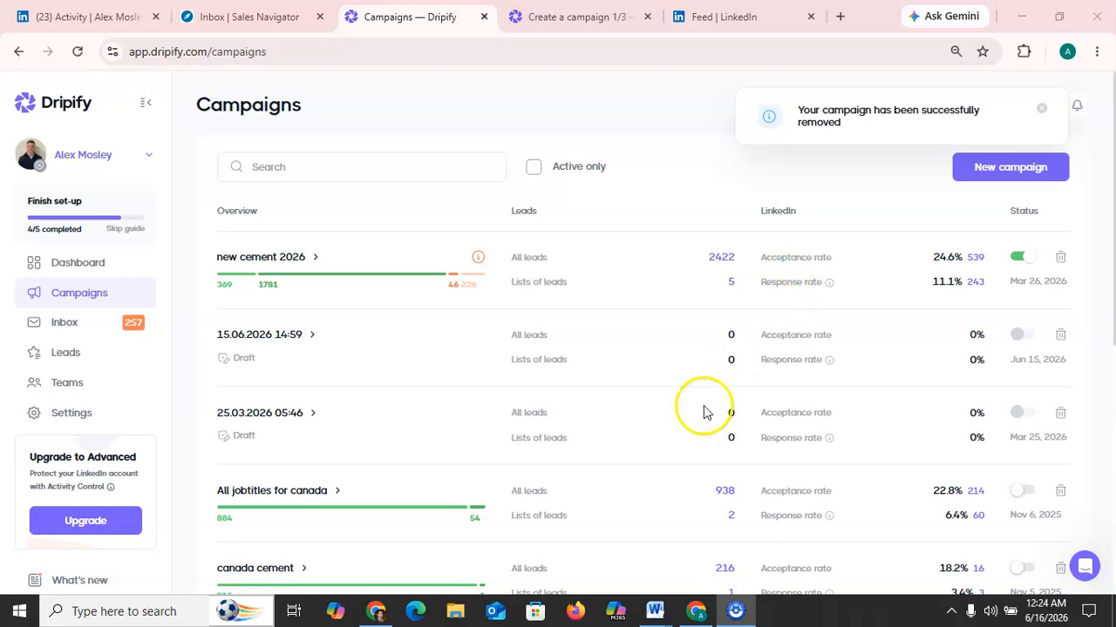
Step: Switch to the other browser window with the LinkedIn trainer's profile page
click(376, 610)
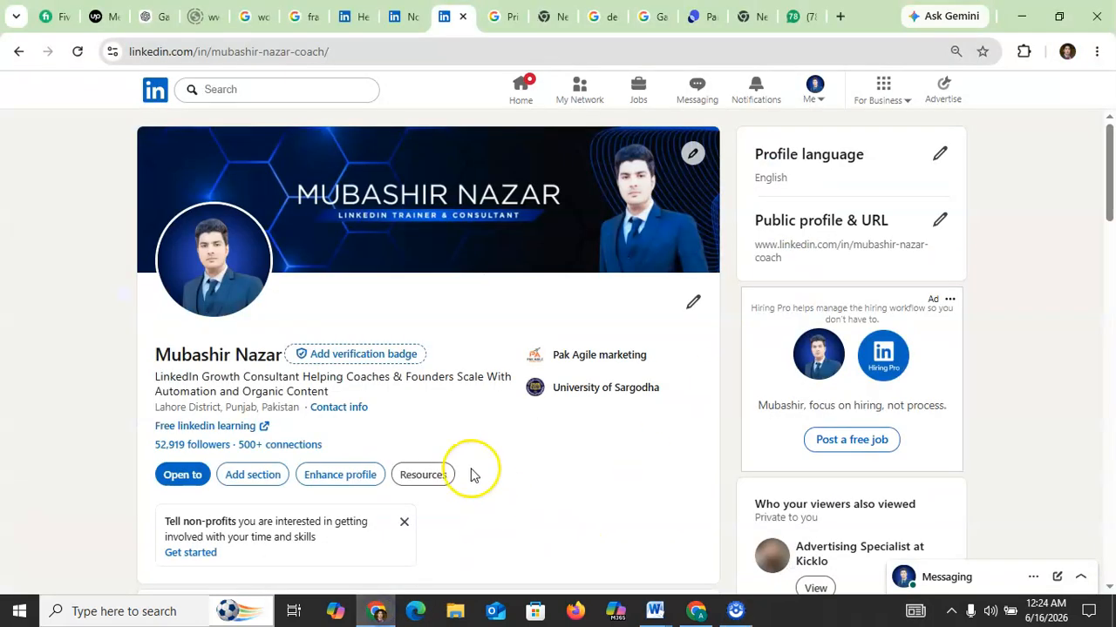